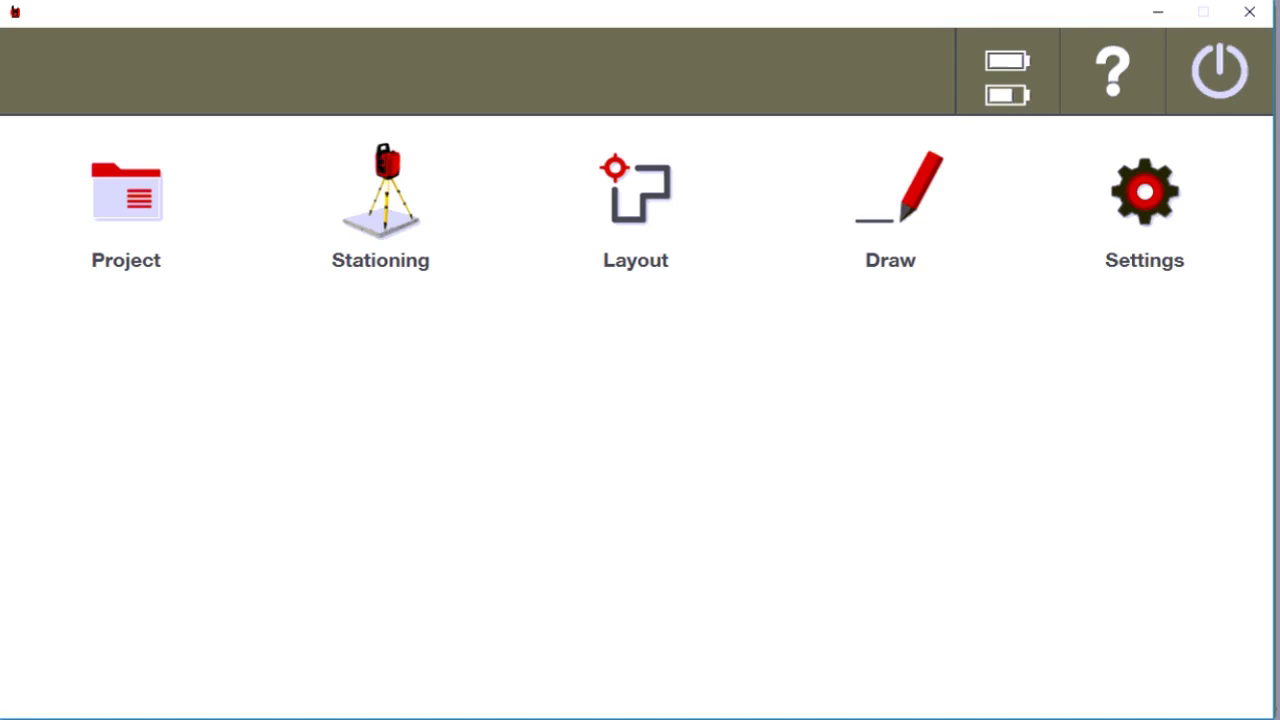
Open the drawing, review the list of control points and stations with their coordinates, and return to the map.
{"action": "left_click", "coordinate": [907, 206]}
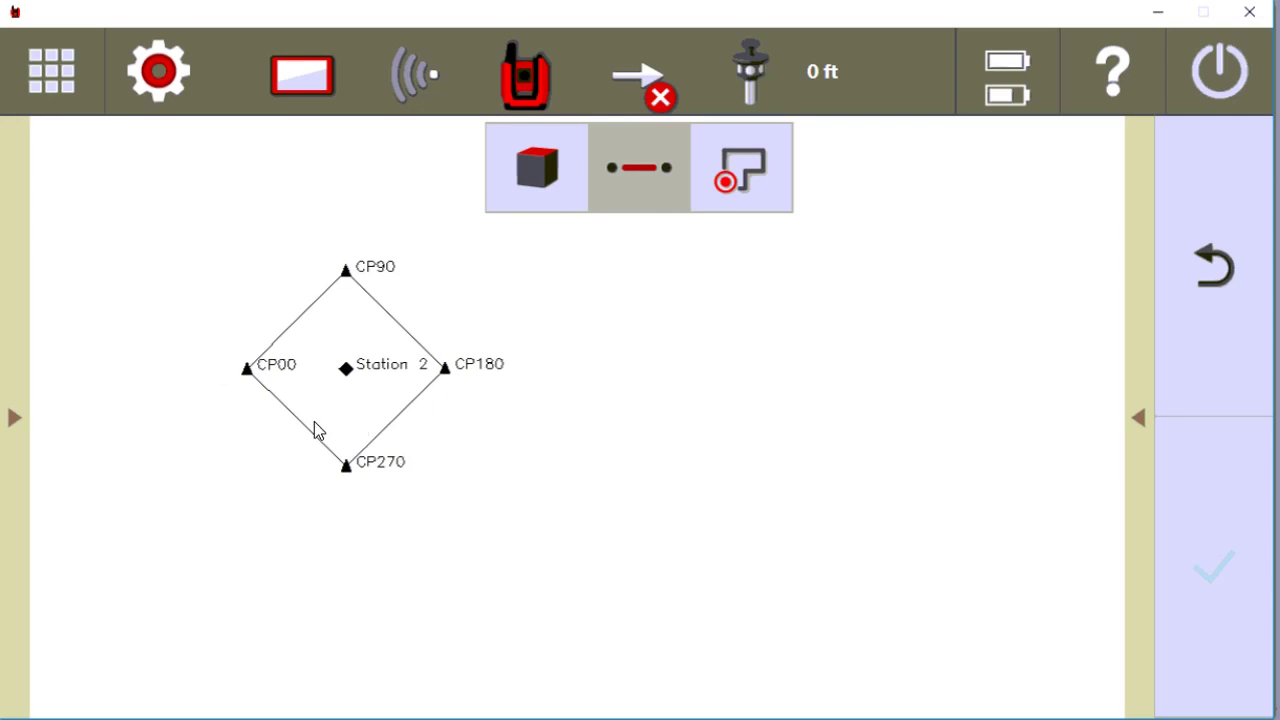
{"action": "left_click", "coordinate": [16, 418]}
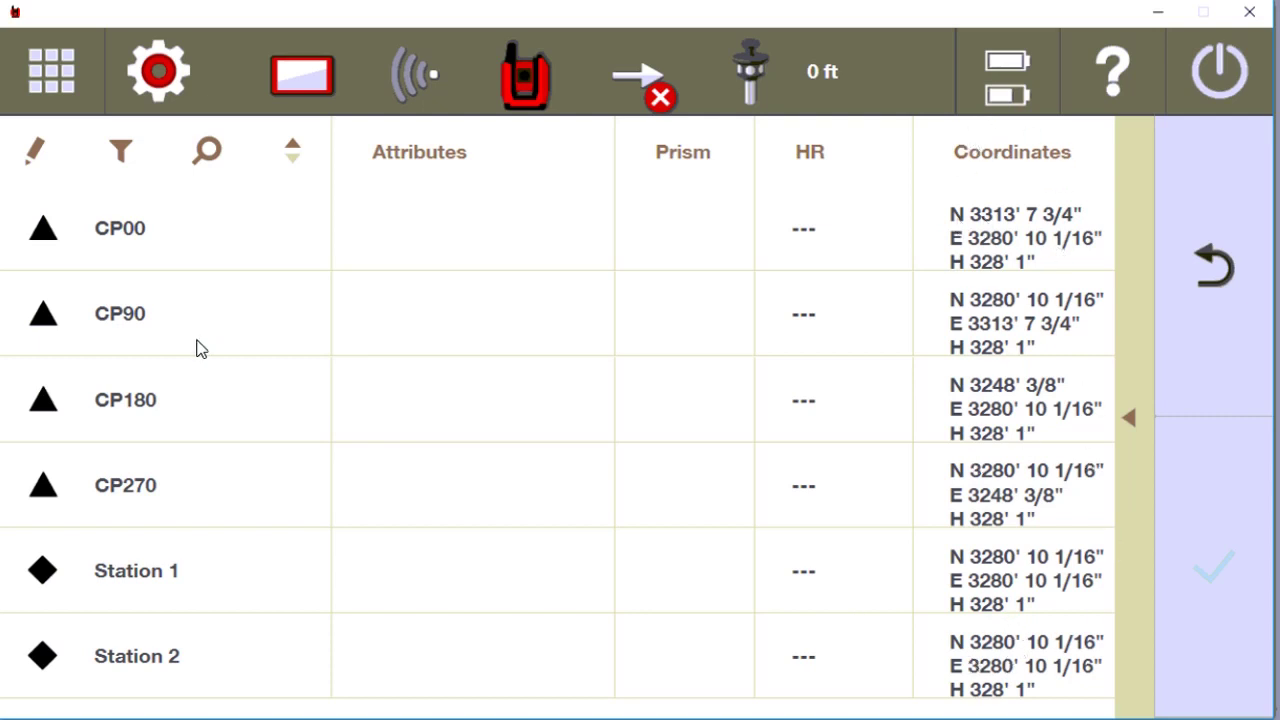
{"action": "left_click", "coordinate": [1129, 417]}
{"action": "left_click", "coordinate": [346, 417]}
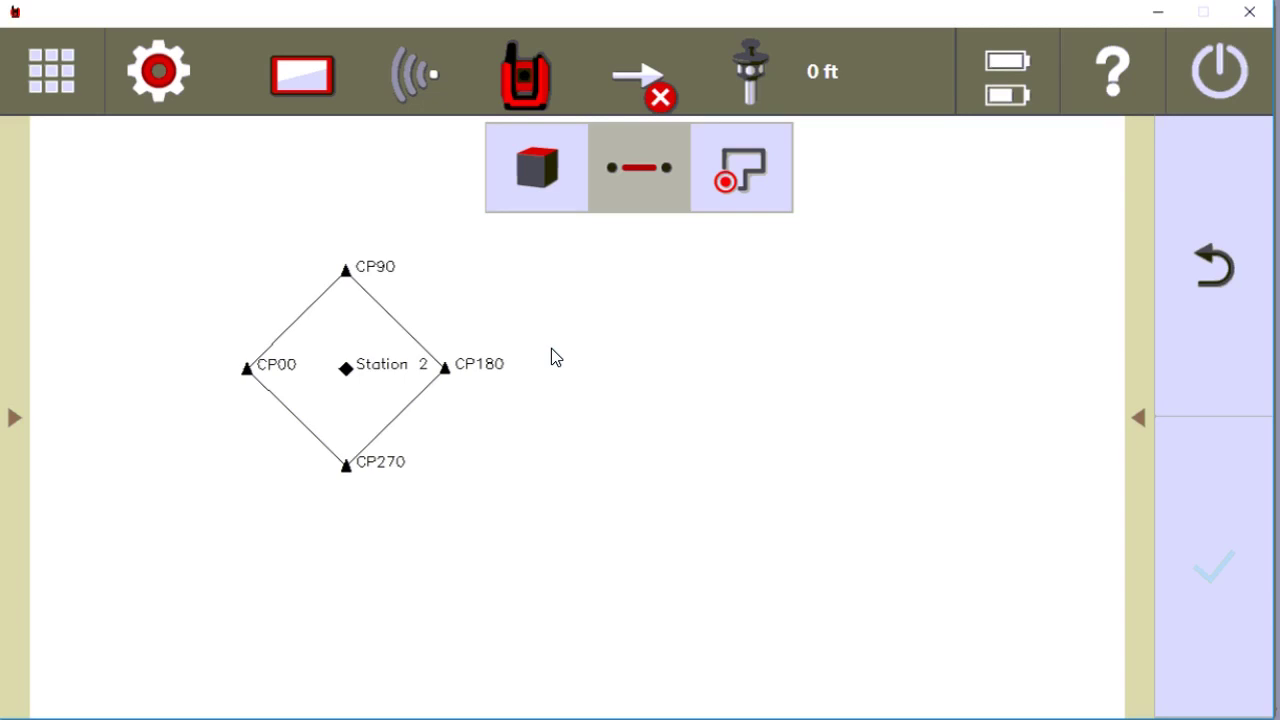
Look over the available coordinate, building line and other stationing methods.
{"action": "left_click", "coordinate": [50, 92]}
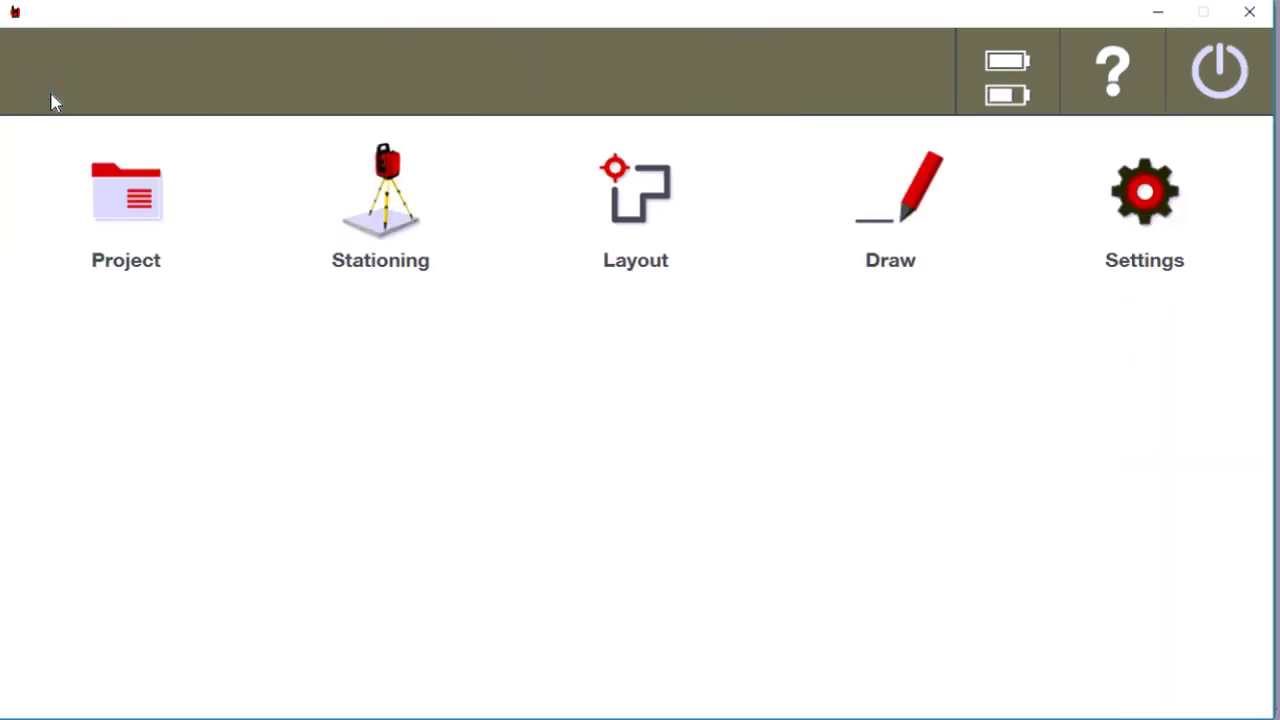
{"action": "left_click", "coordinate": [393, 188]}
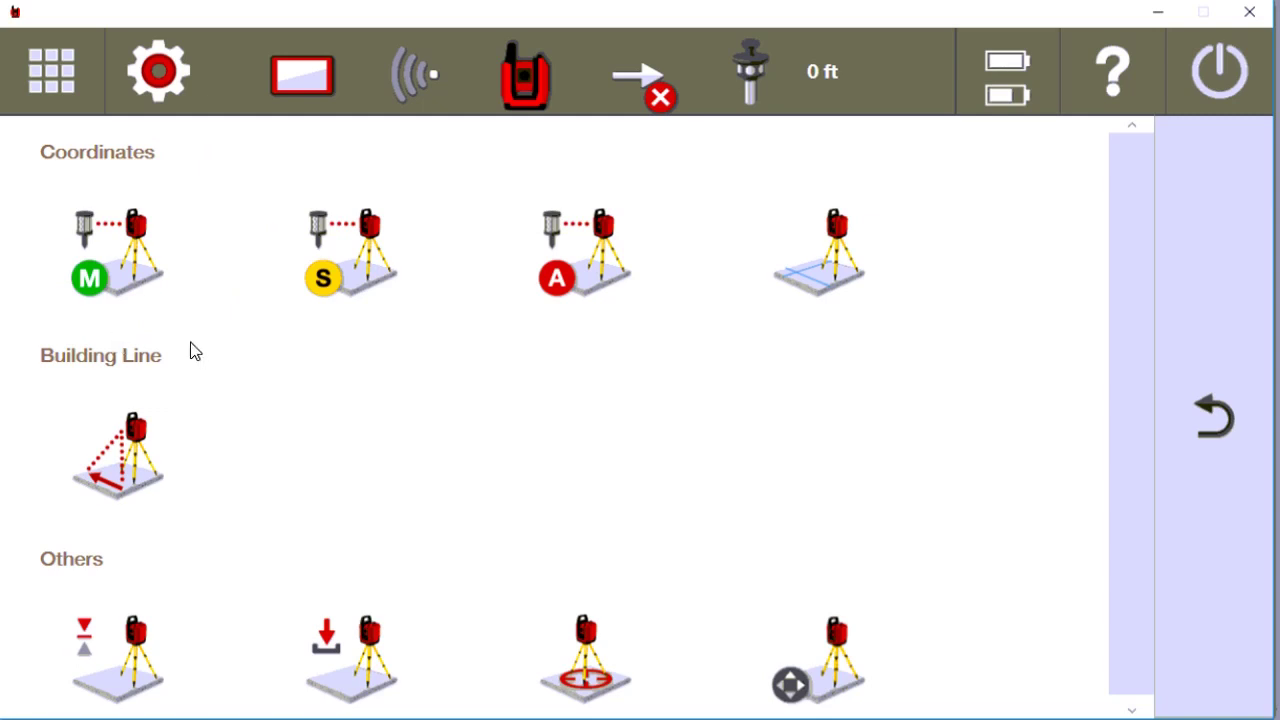
{"action": "left_click", "coordinate": [57, 80]}
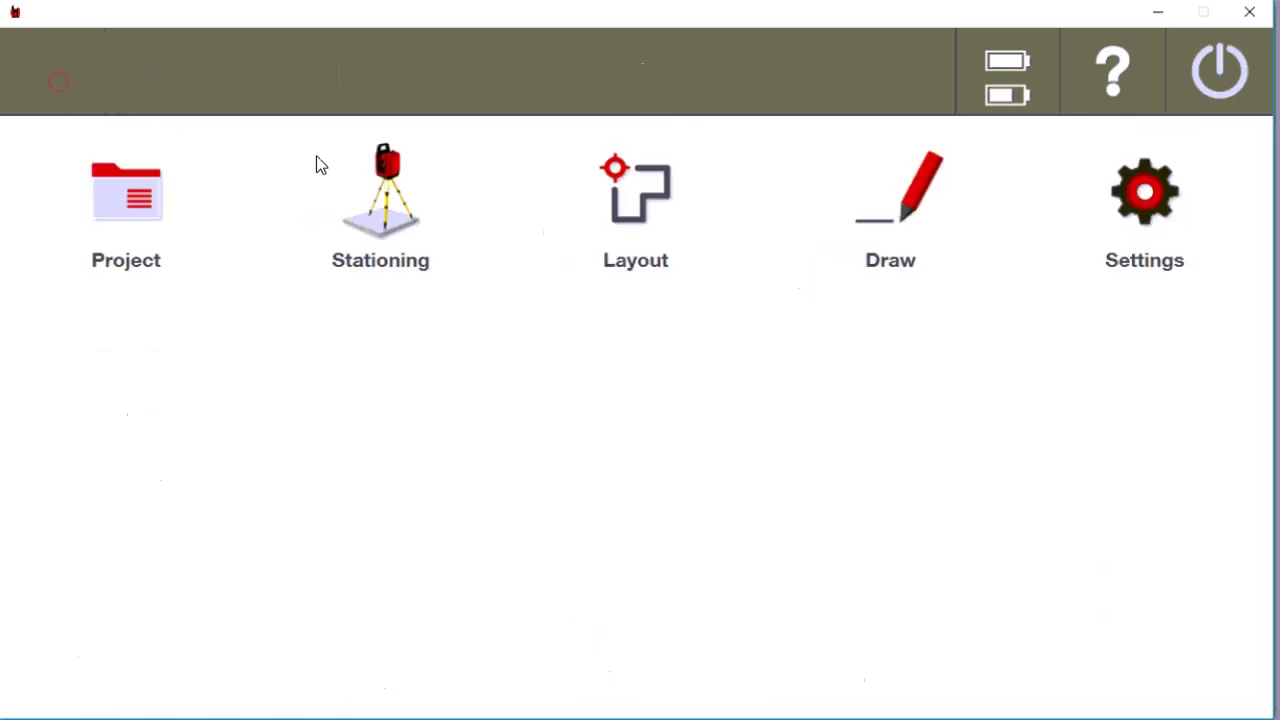
Switch the measure mode from prism to laser and close the prism list to return to the drawing.
{"action": "left_click", "coordinate": [945, 194]}
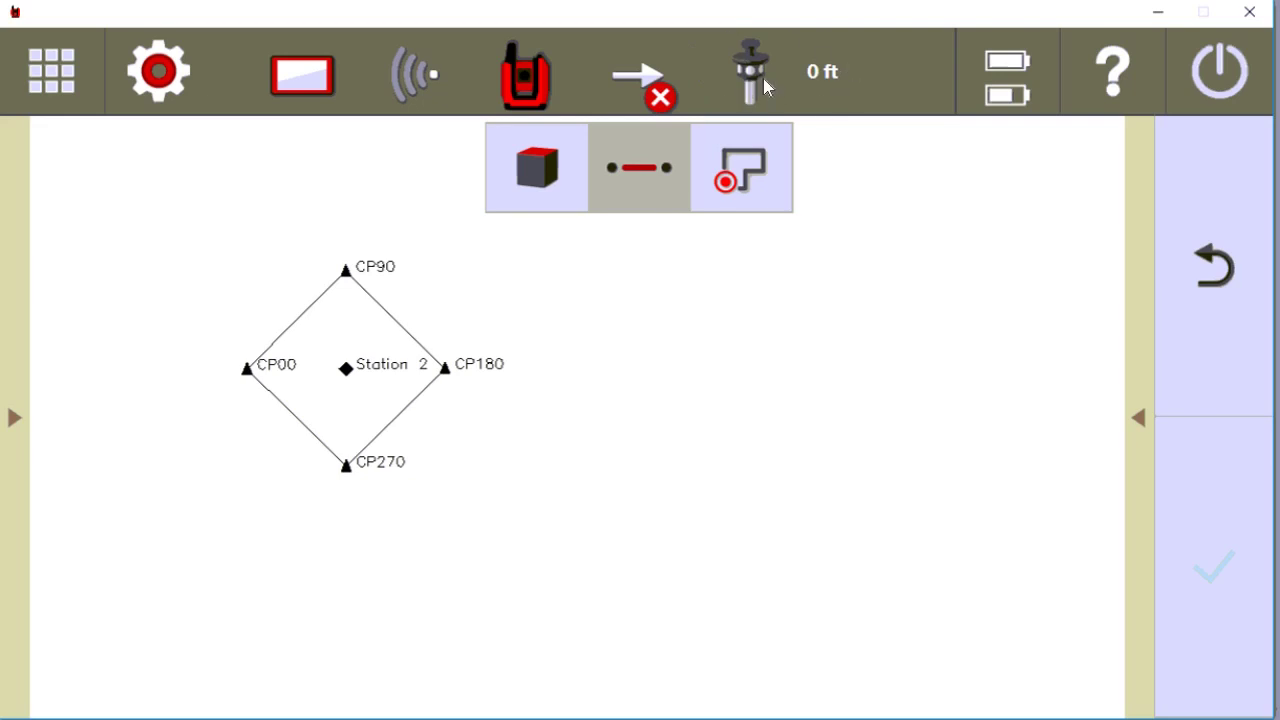
{"action": "left_click", "coordinate": [750, 80]}
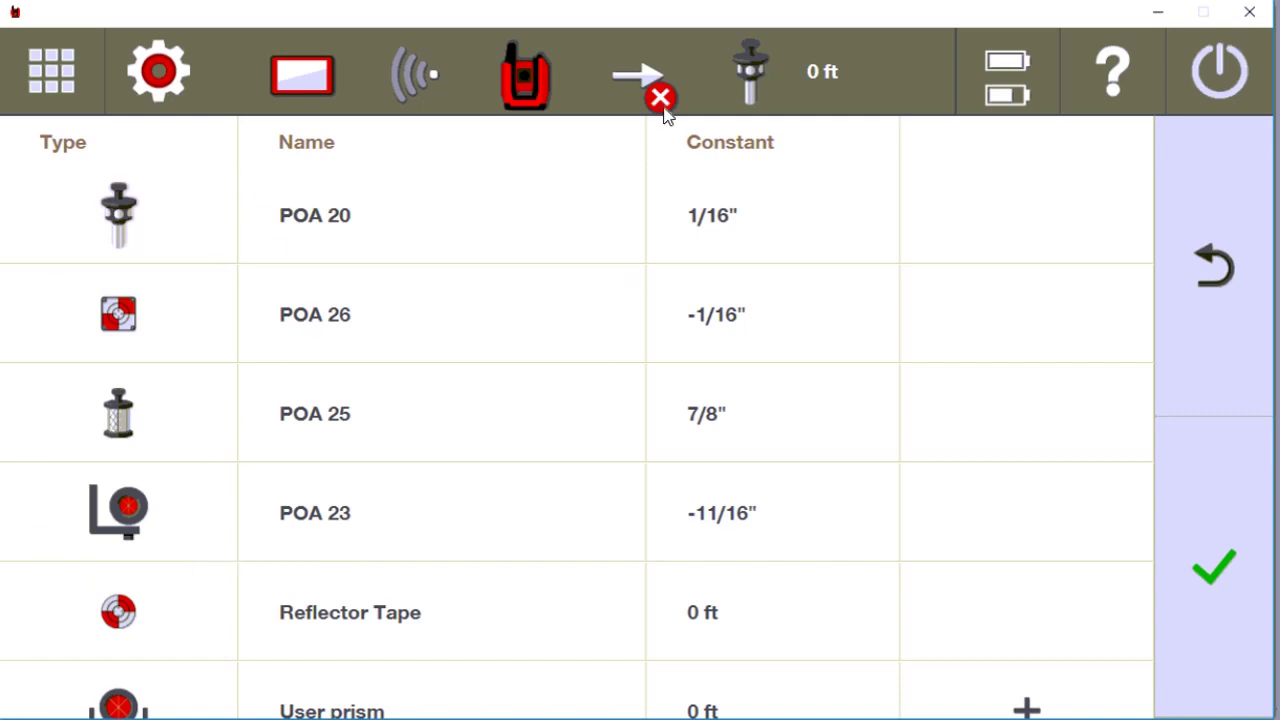
{"action": "left_click", "coordinate": [648, 73]}
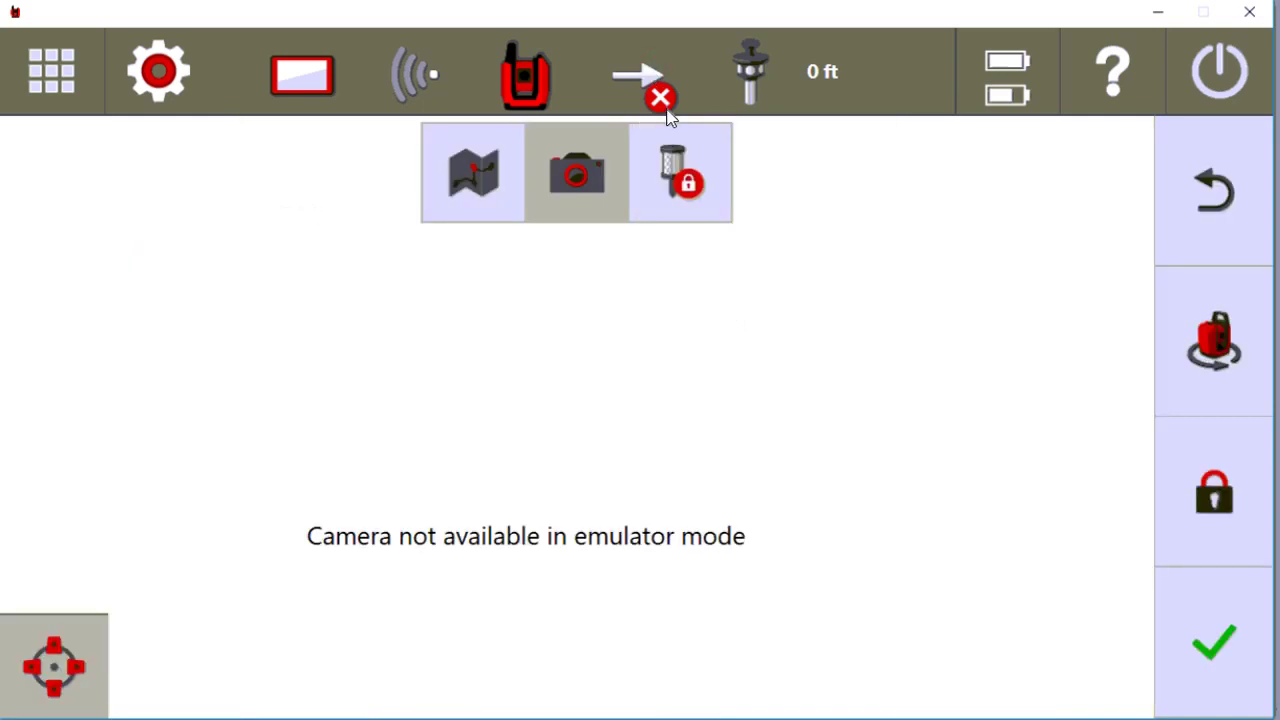
{"action": "left_click", "coordinate": [676, 173]}
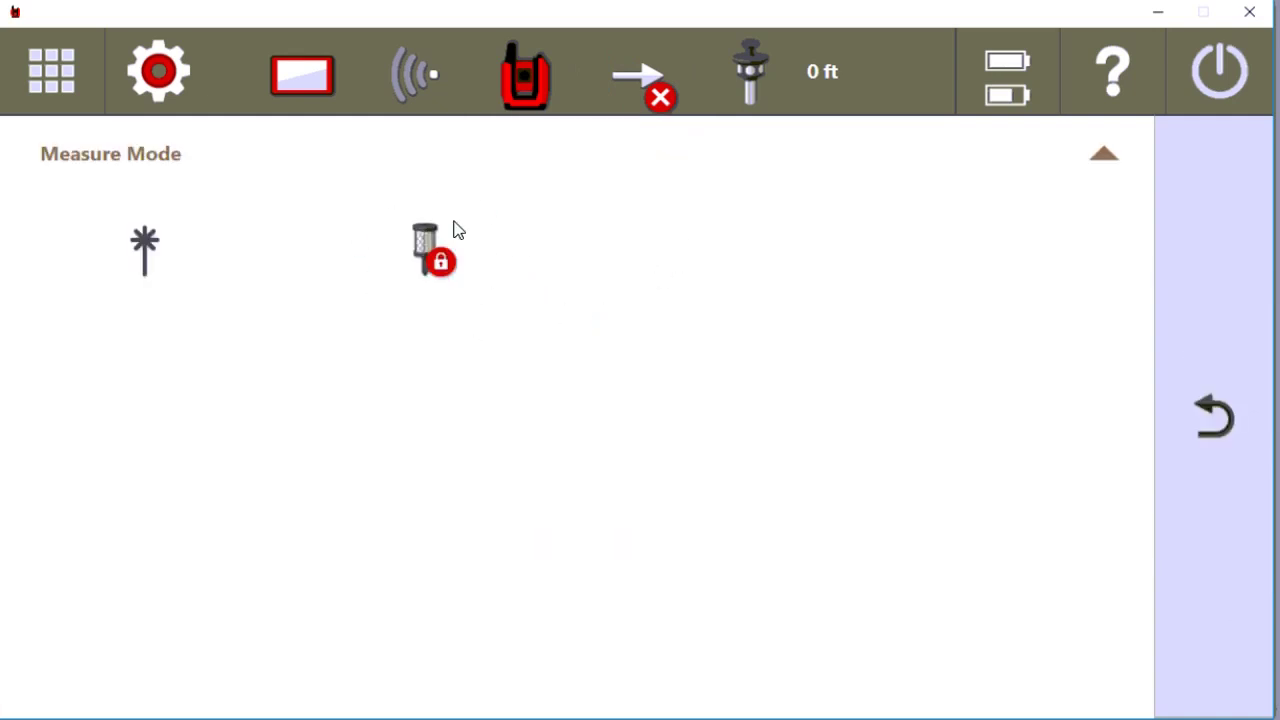
{"action": "left_click", "coordinate": [151, 252]}
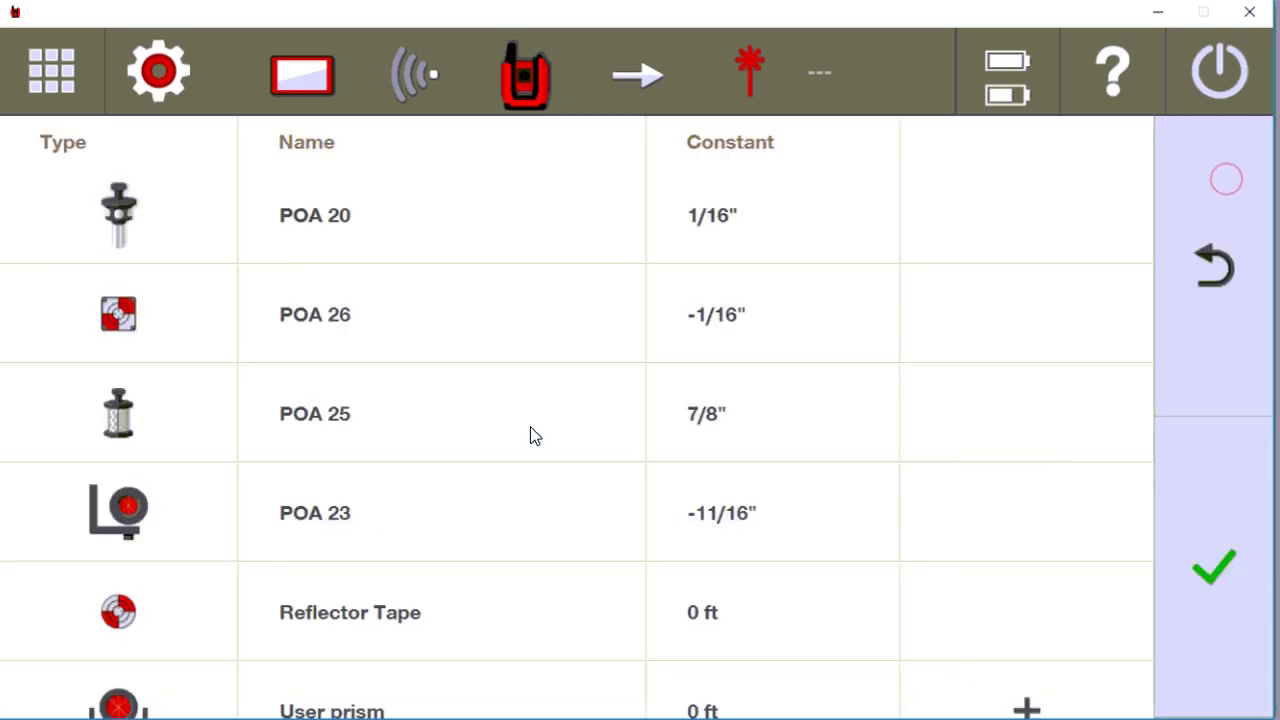
{"action": "left_click", "coordinate": [1238, 268]}
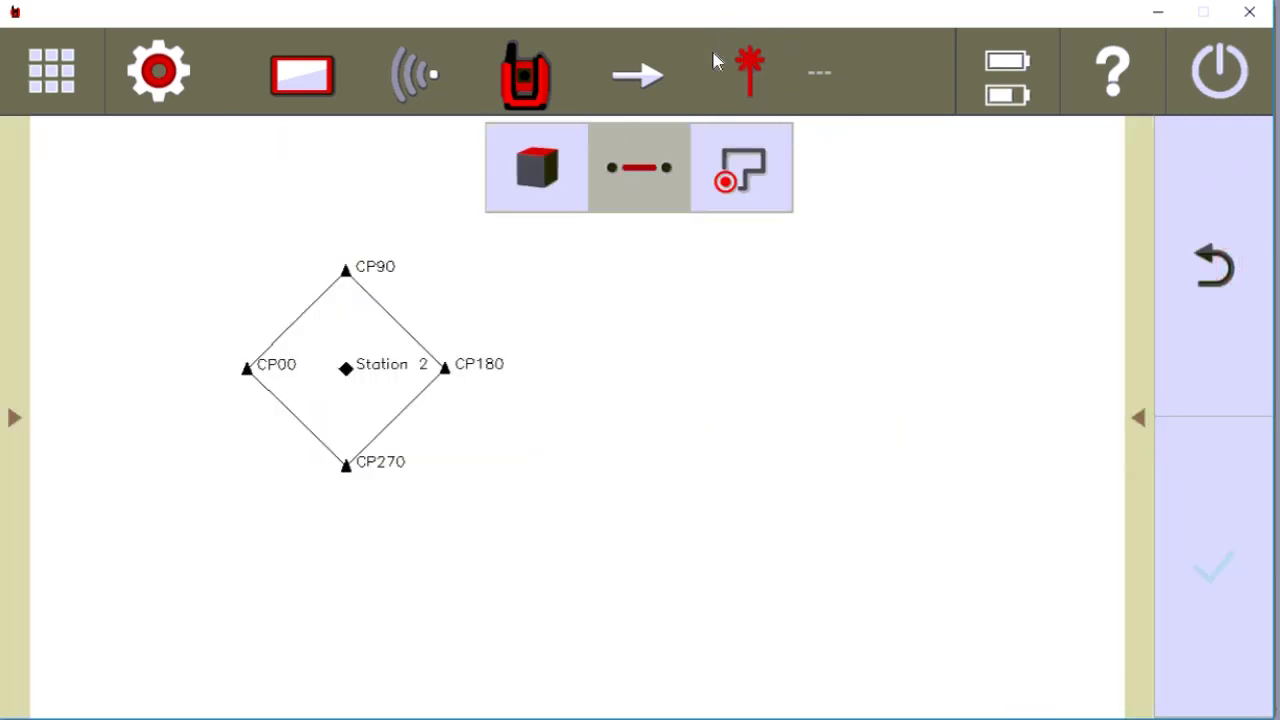
Start the manual coordinate stationing method using the control points.
{"action": "left_click", "coordinate": [69, 83]}
{"action": "left_click", "coordinate": [392, 222]}
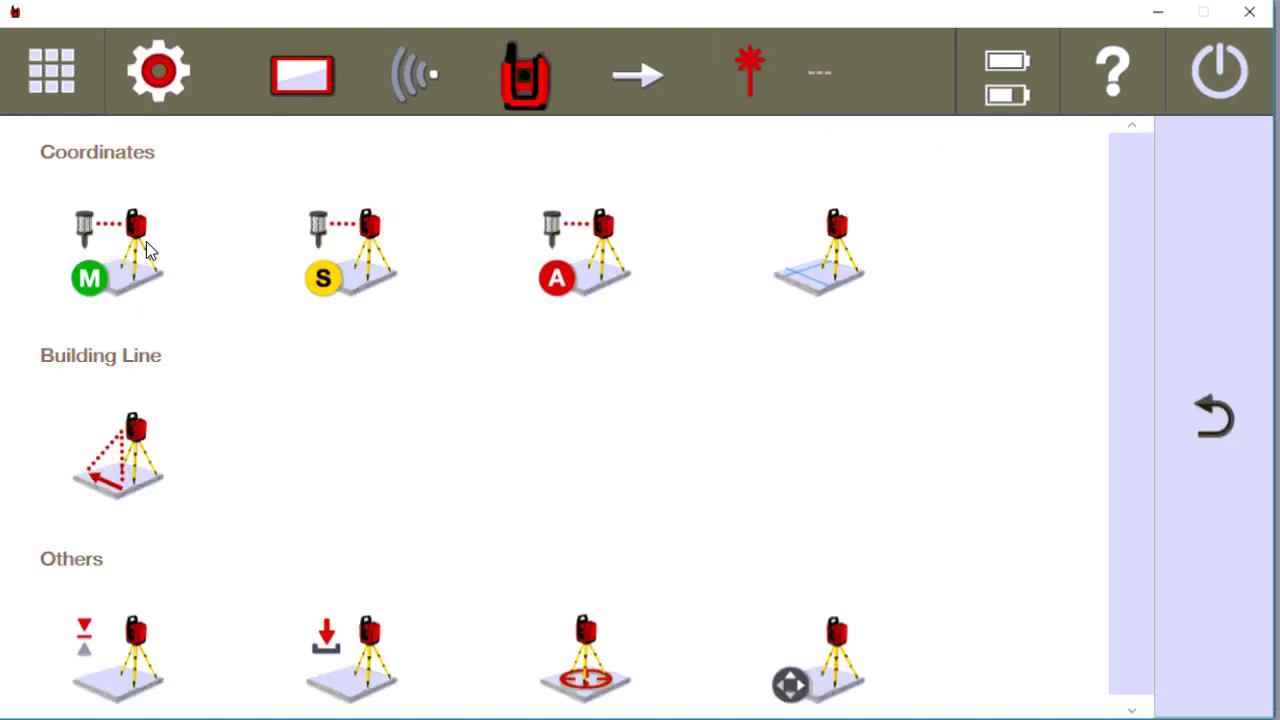
{"action": "left_click", "coordinate": [132, 276]}
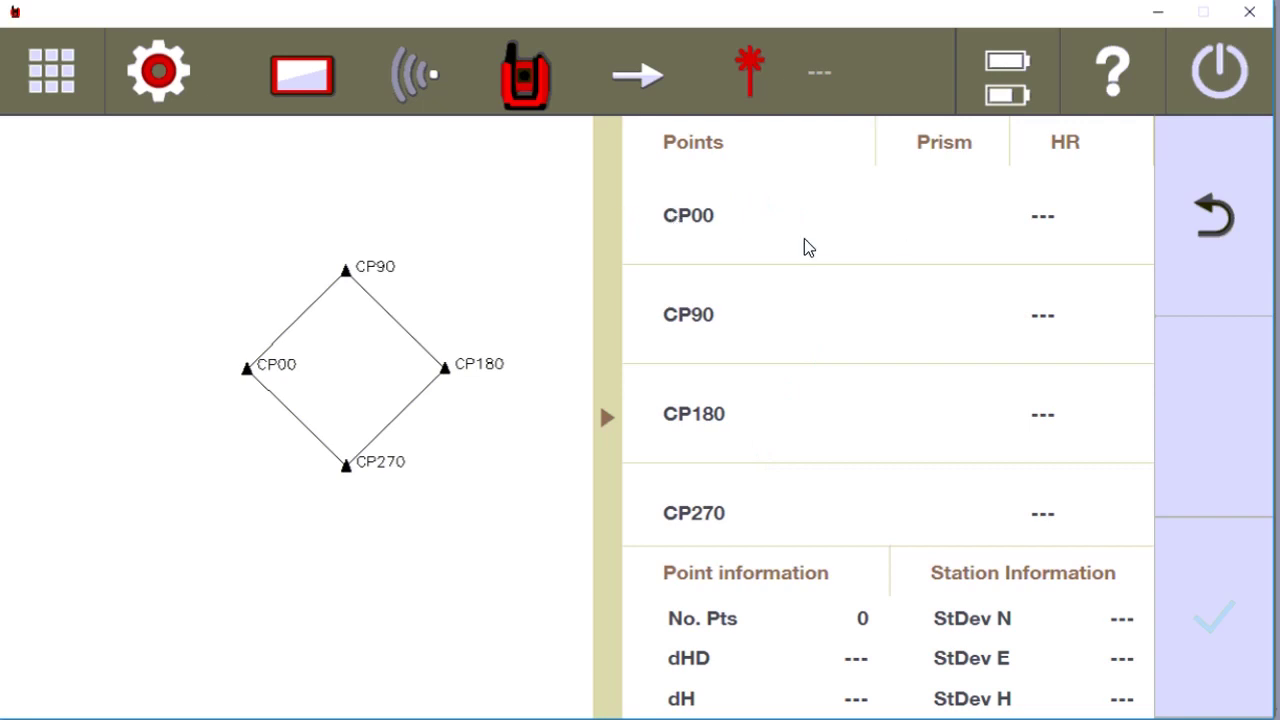
Switch to the PLT300 Emulator, update its horizontal angle to 0.00.00, and return to the stationing screen.
{"action": "key", "text": "alt+Tab"}
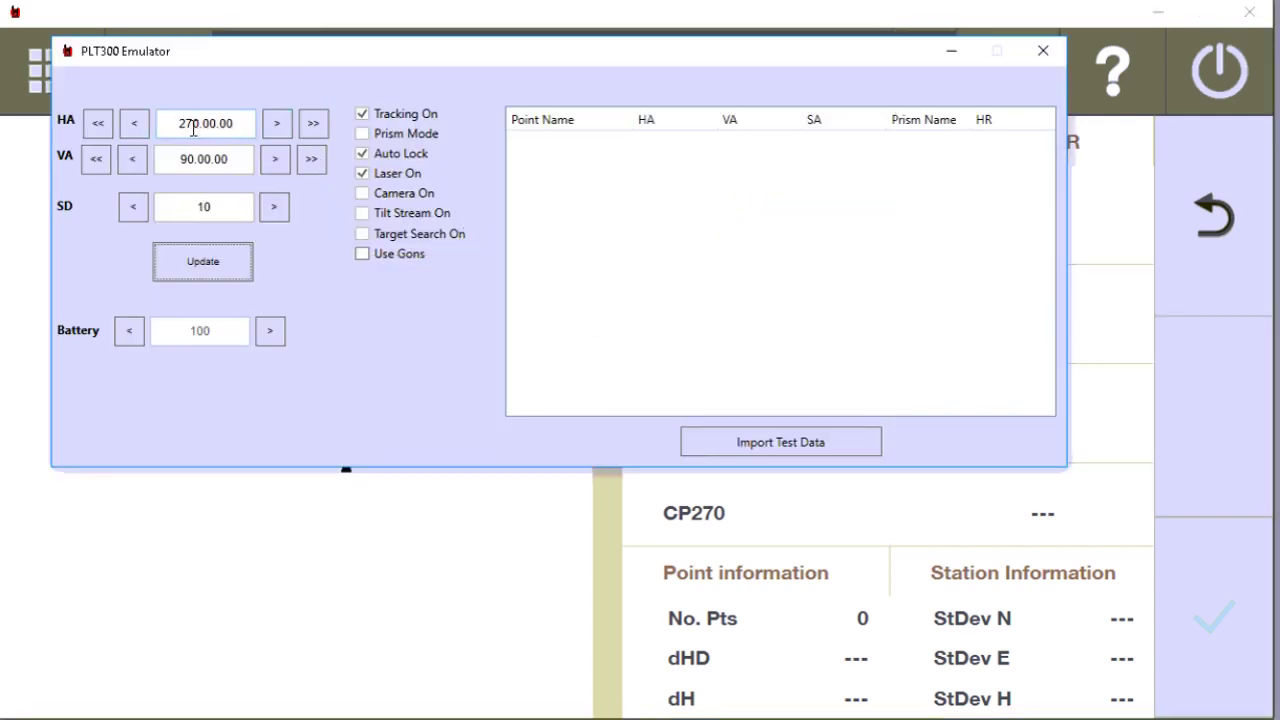
{"action": "left_click_drag", "start_coordinate": [194, 128], "coordinate": [170, 126]}
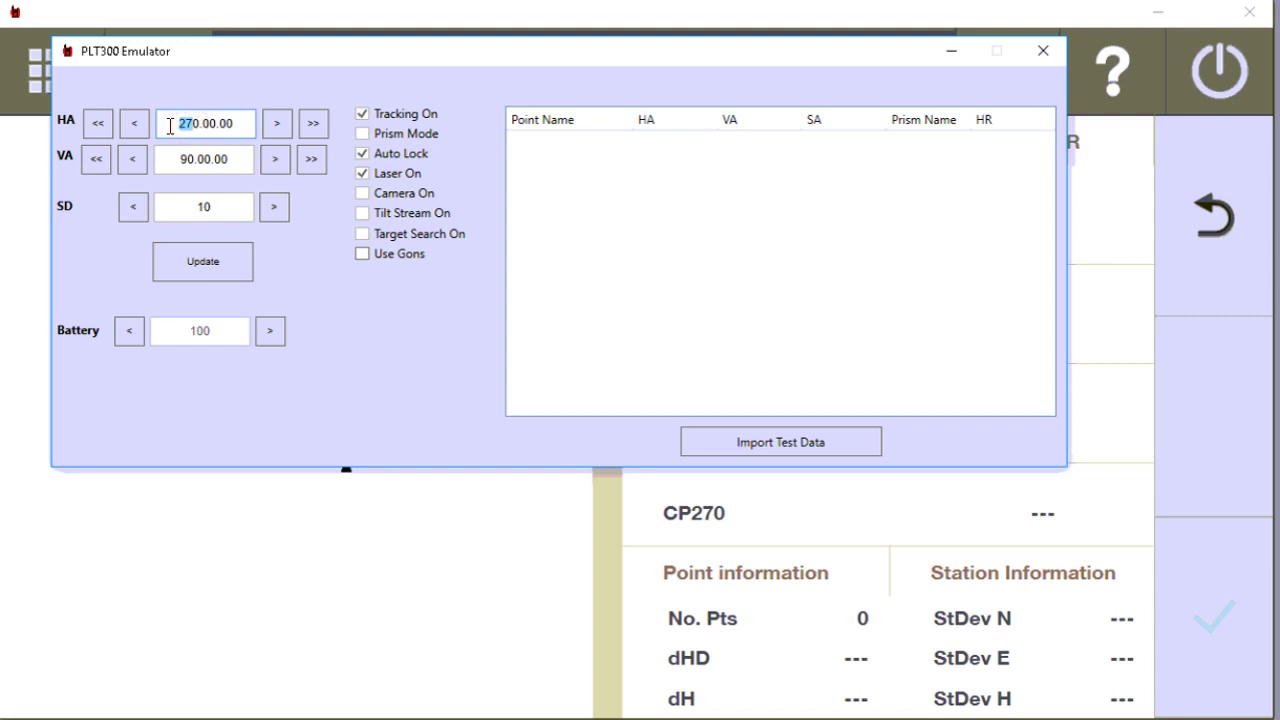
{"action": "key", "text": "BackSpace"}
{"action": "left_click", "coordinate": [208, 268]}
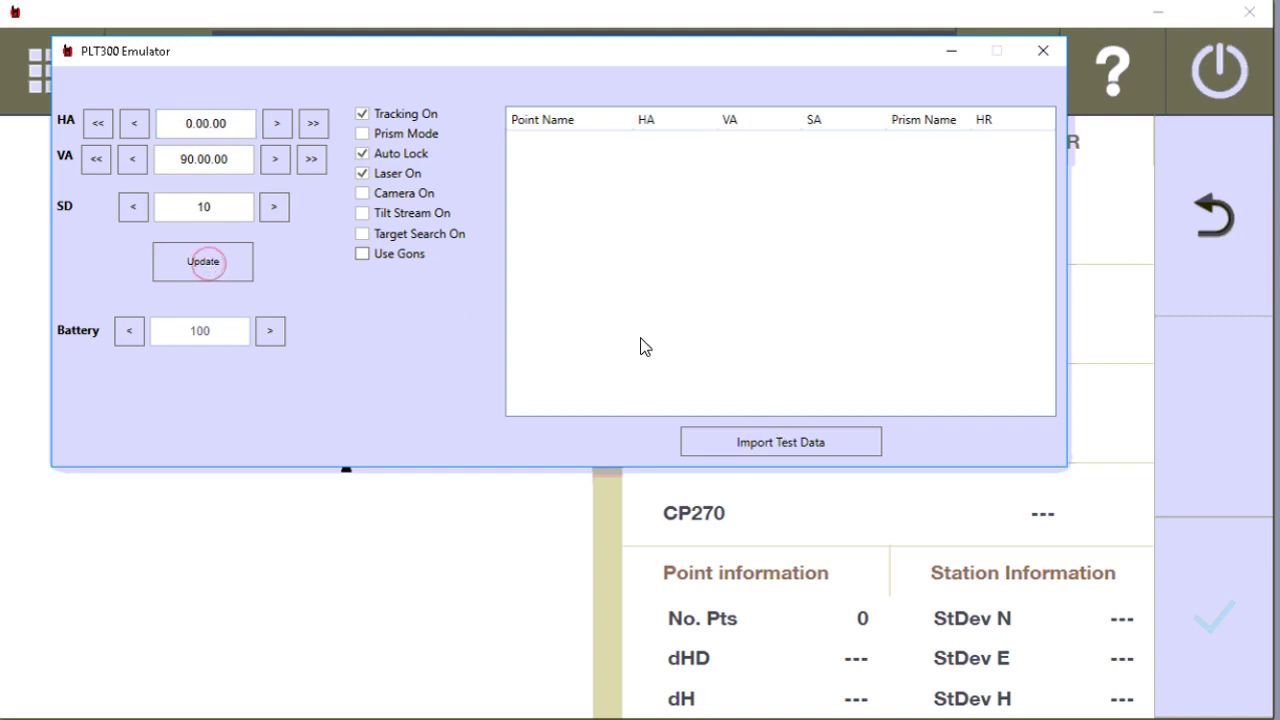
{"action": "key", "text": "alt+Tab"}
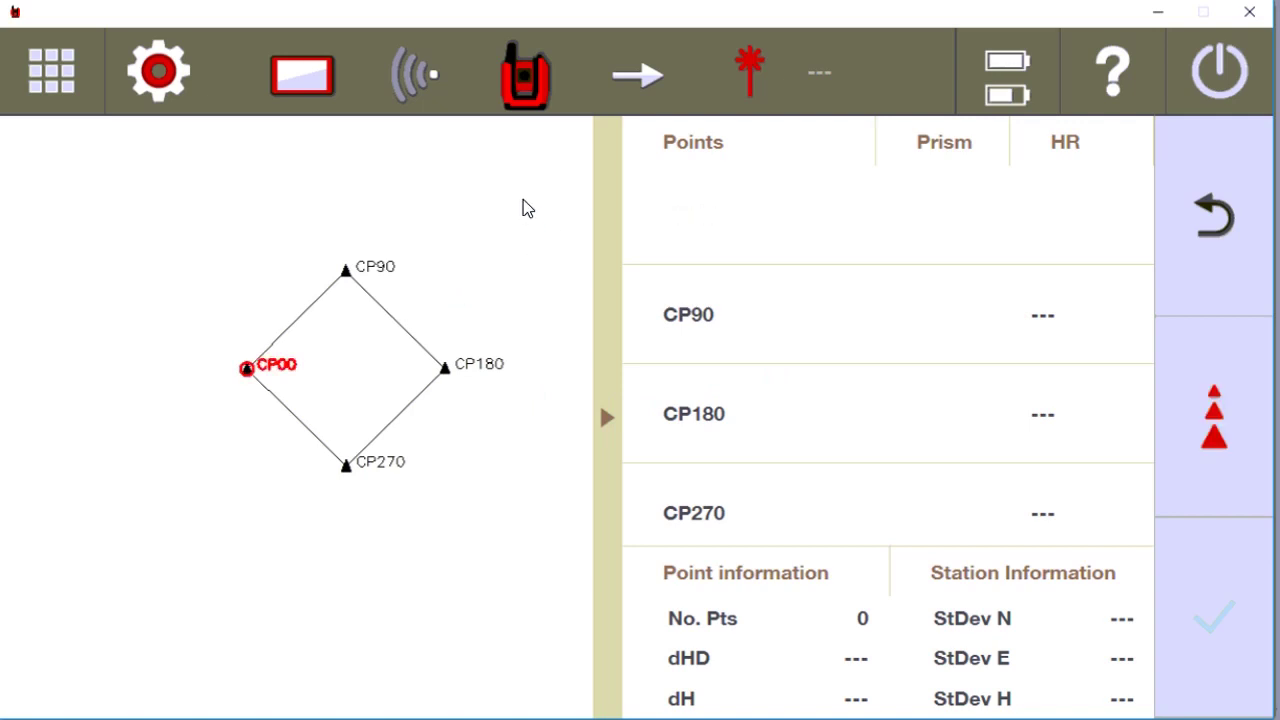
Select control point CP00 and measure it, checking the emulator's angle settings beforehand.
{"action": "left_click", "coordinate": [761, 325]}
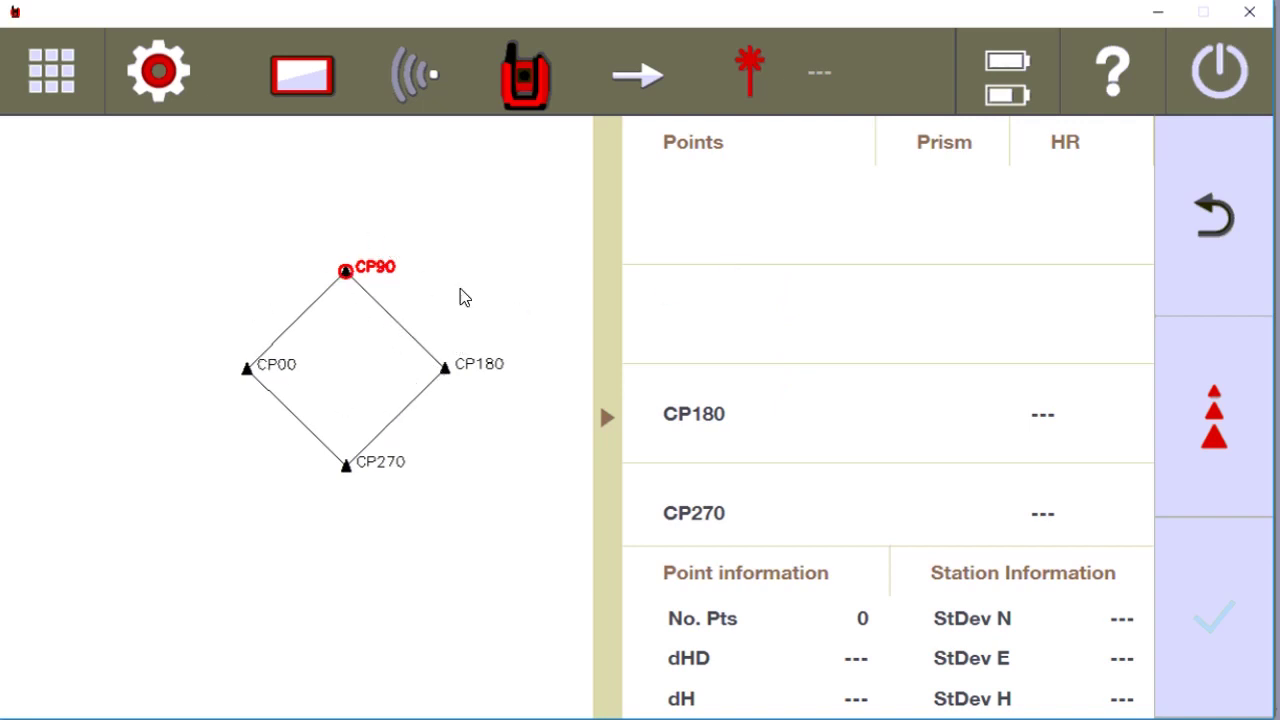
{"action": "left_click", "coordinate": [306, 361]}
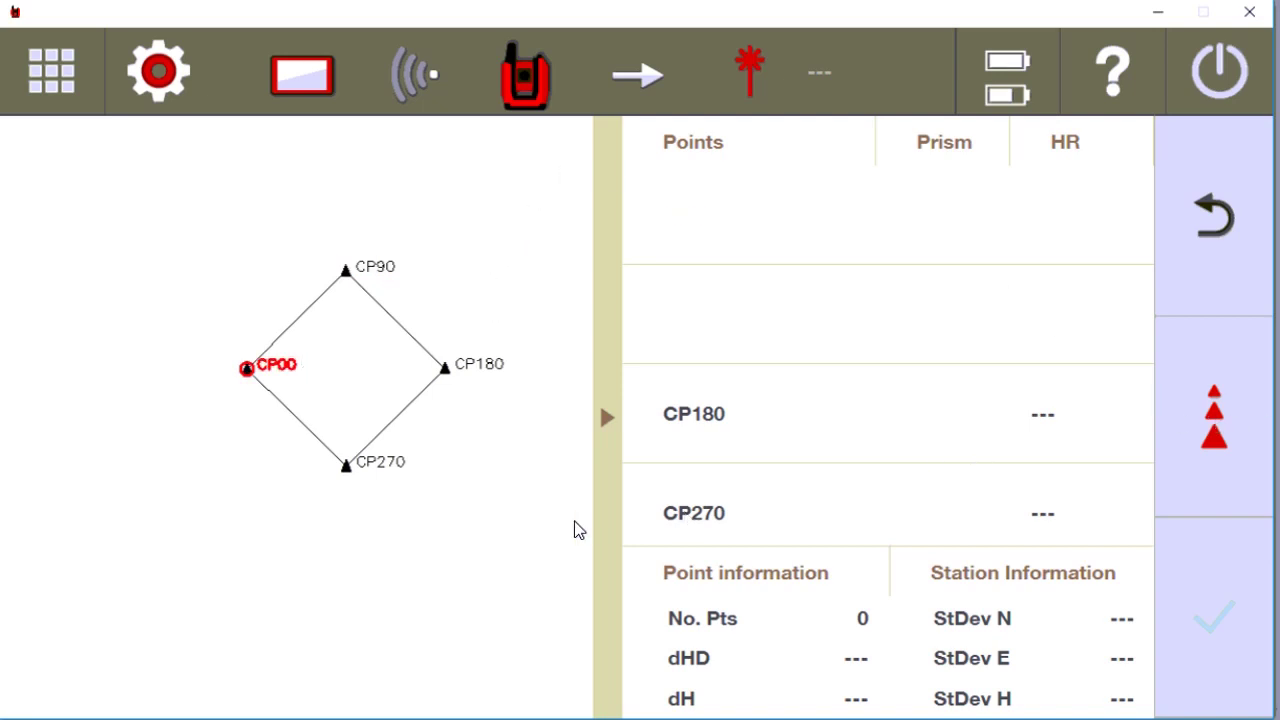
{"action": "key", "text": "alt+Tab"}
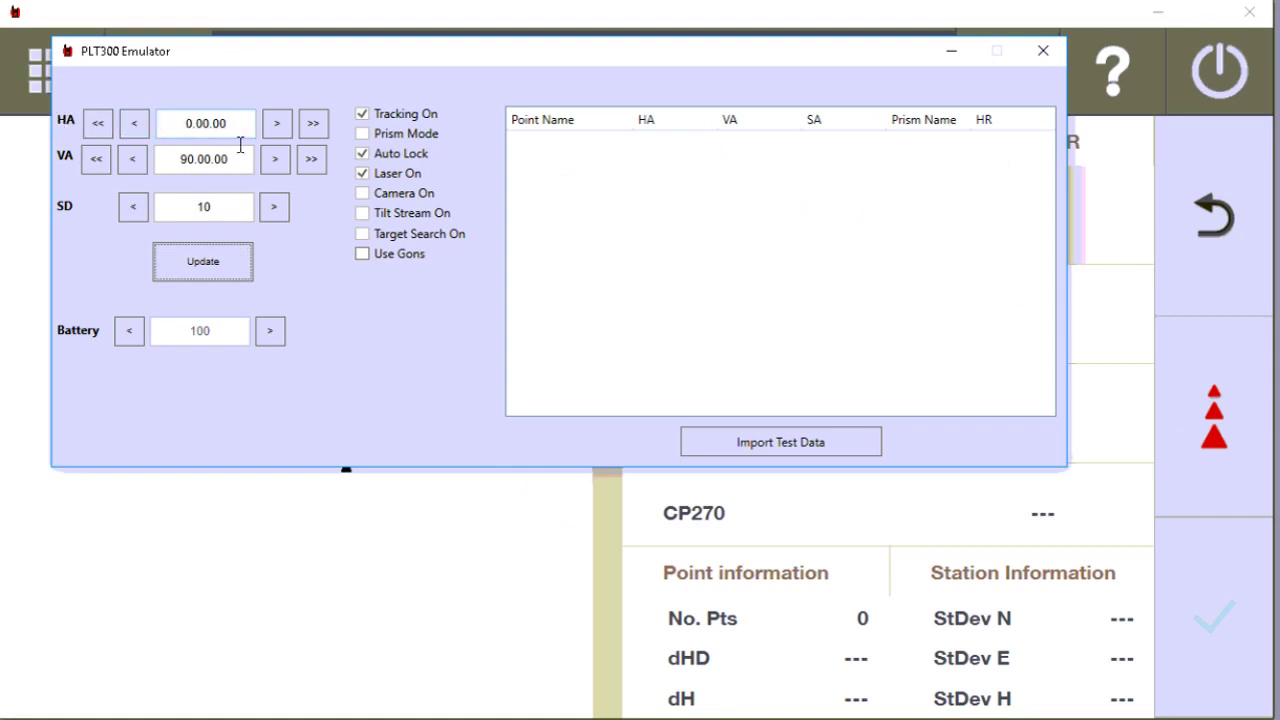
{"action": "key", "text": "alt+Tab"}
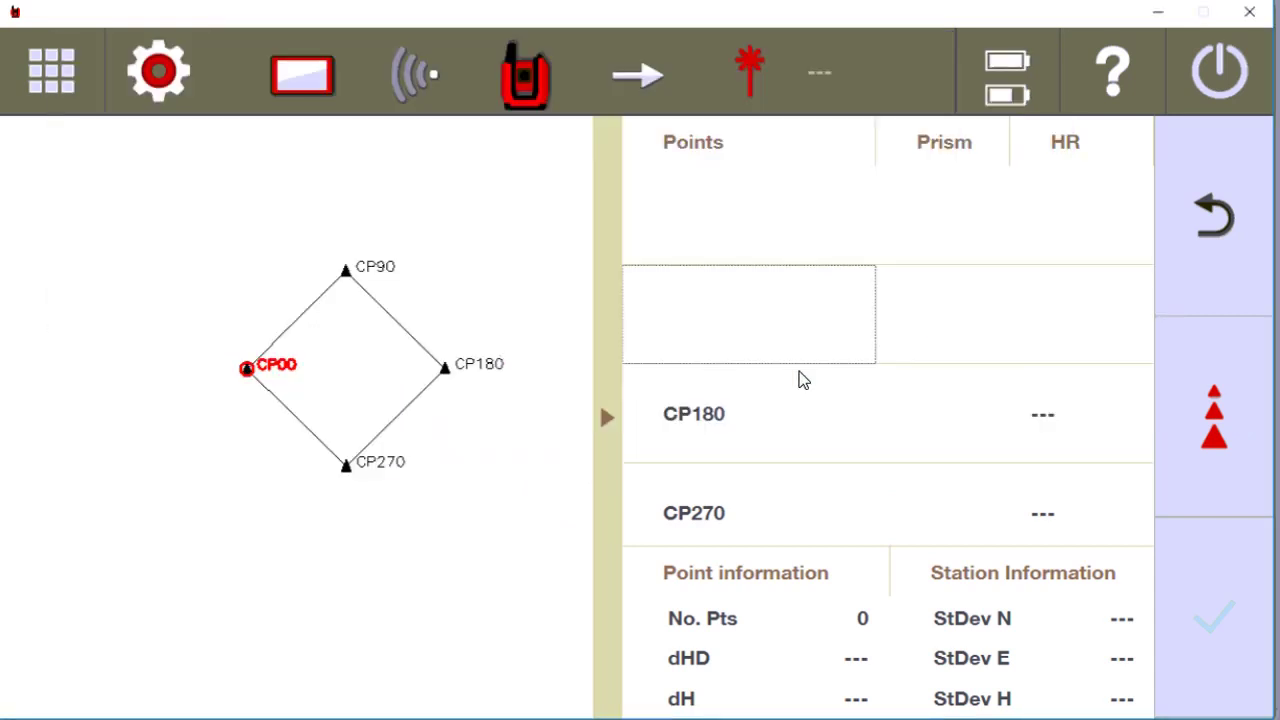
{"action": "left_click", "coordinate": [1213, 422]}
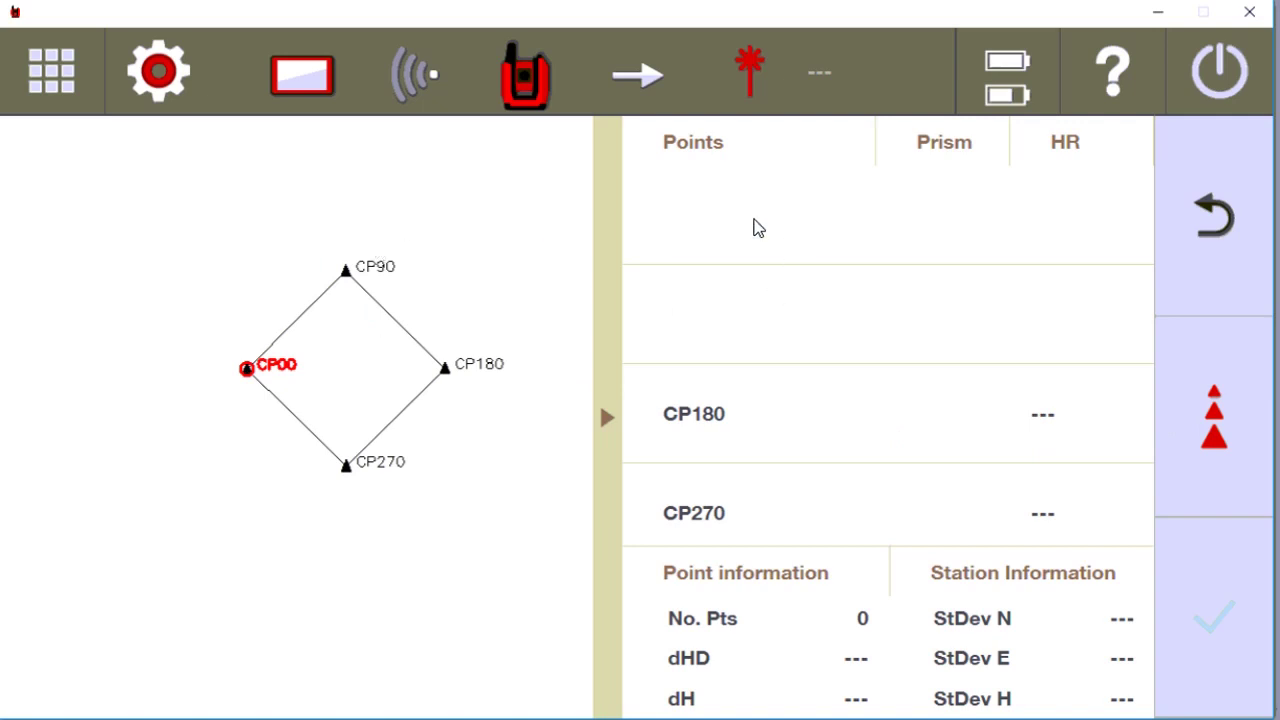
{"action": "left_click", "coordinate": [1222, 430]}
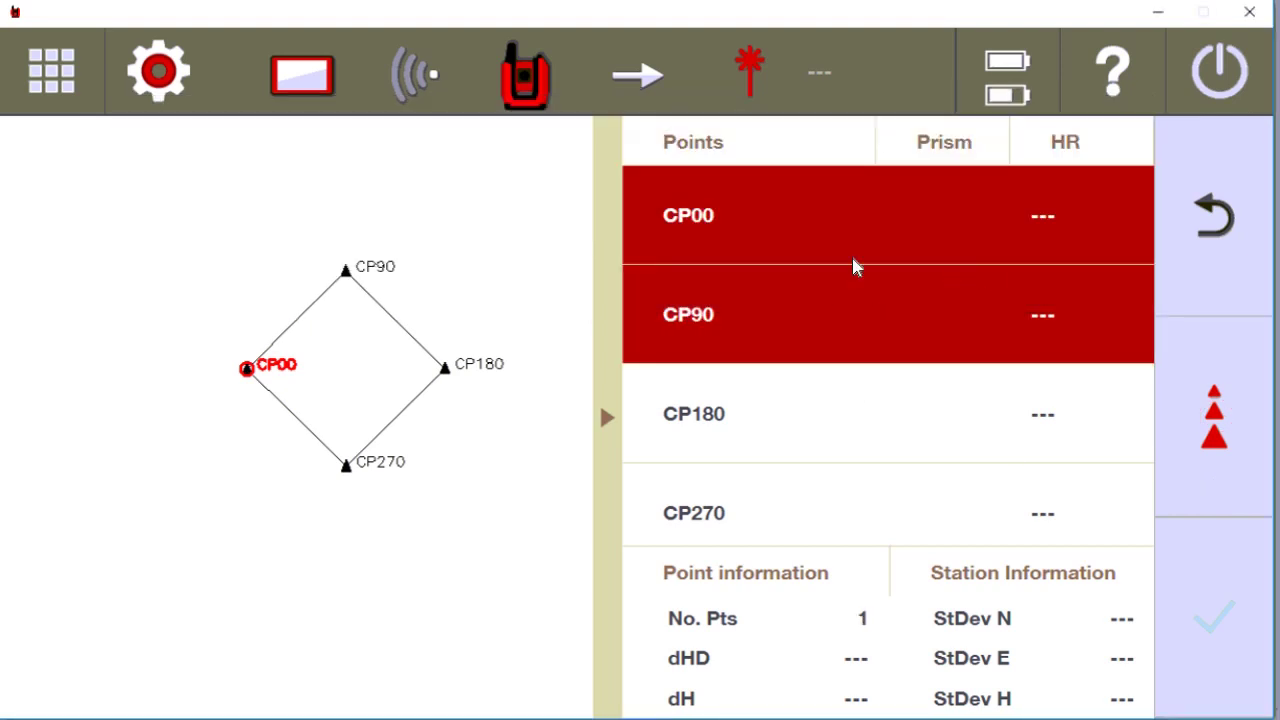
Try to measure control point CP90 with the emulator's horizontal angle still at 0.00.00.
{"action": "left_click", "coordinate": [756, 314]}
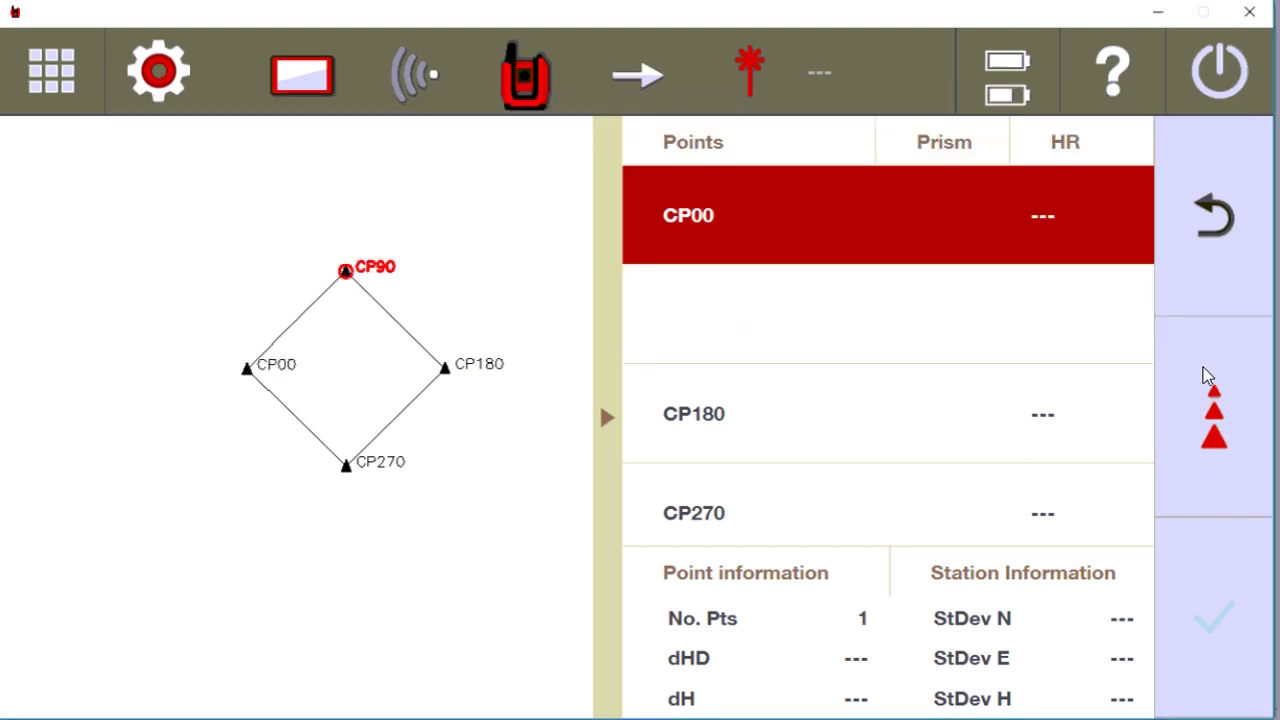
{"action": "left_click", "coordinate": [1205, 408]}
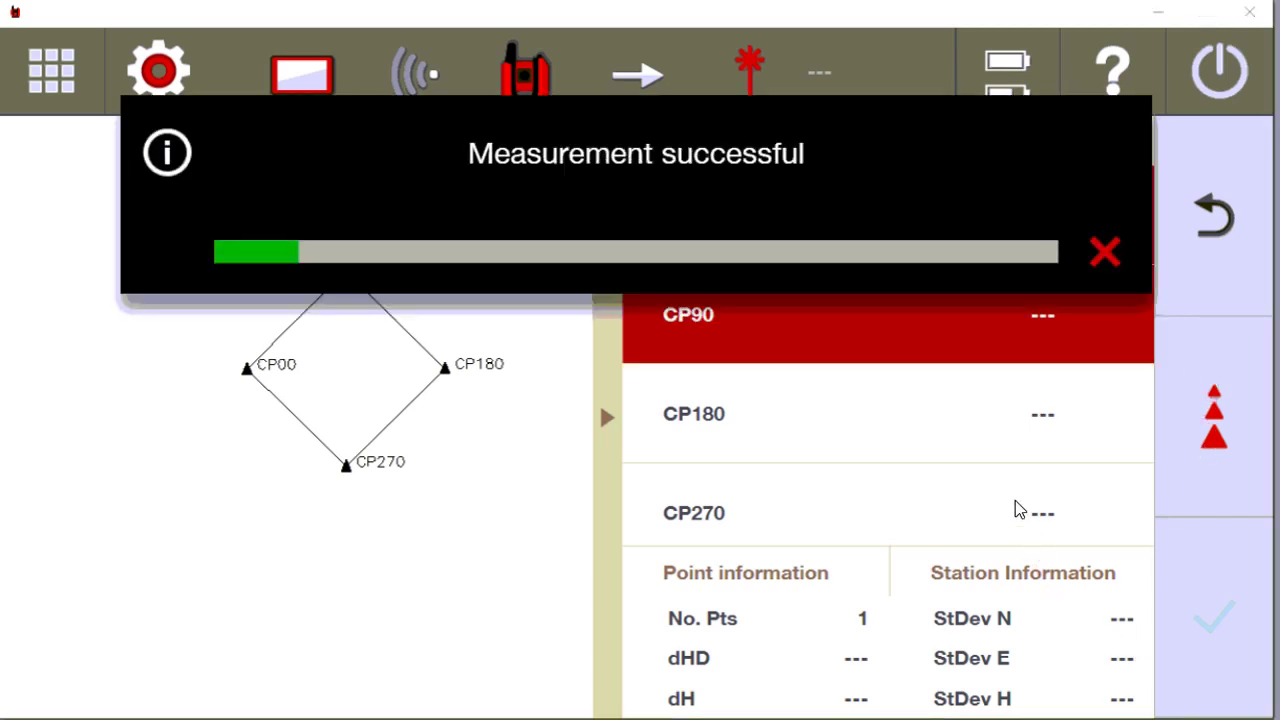
{"action": "left_click", "coordinate": [748, 313]}
Switch to the PLT300 Emulator and set the horizontal angle to 90.00.00 for control point CP90.
{"action": "key", "text": "alt+Tab"}
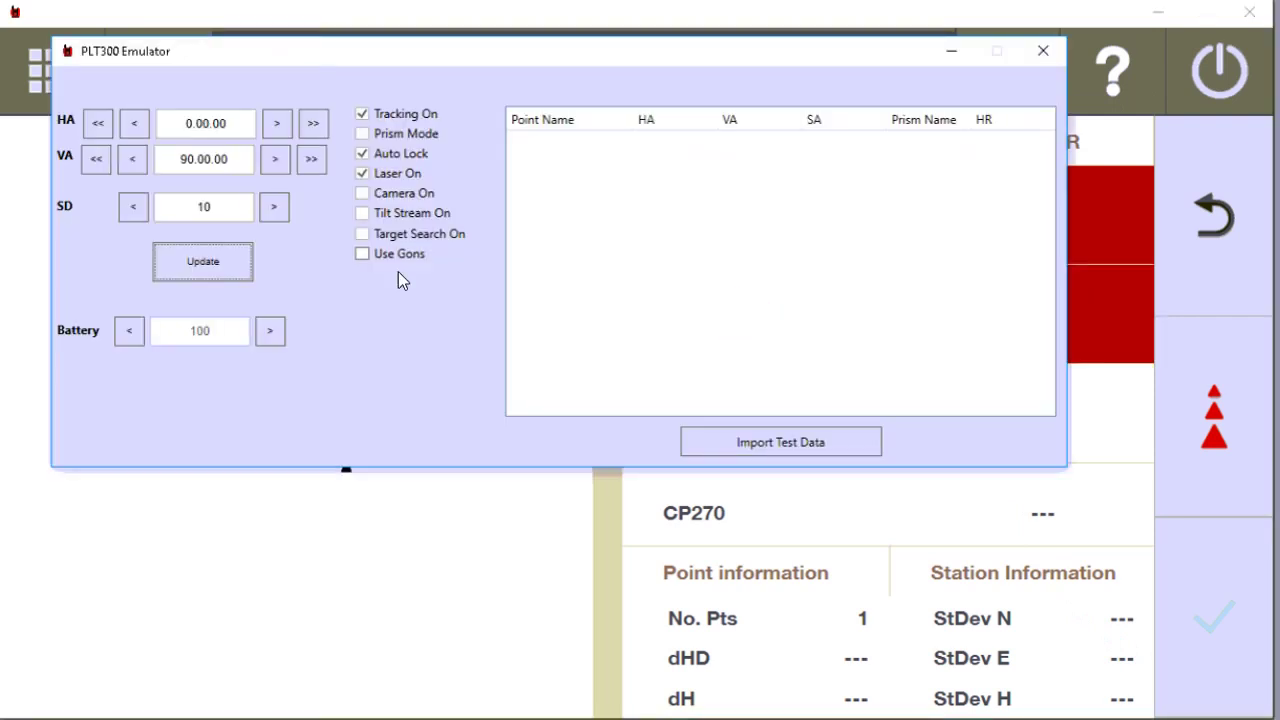
{"action": "left_click", "coordinate": [189, 124]}
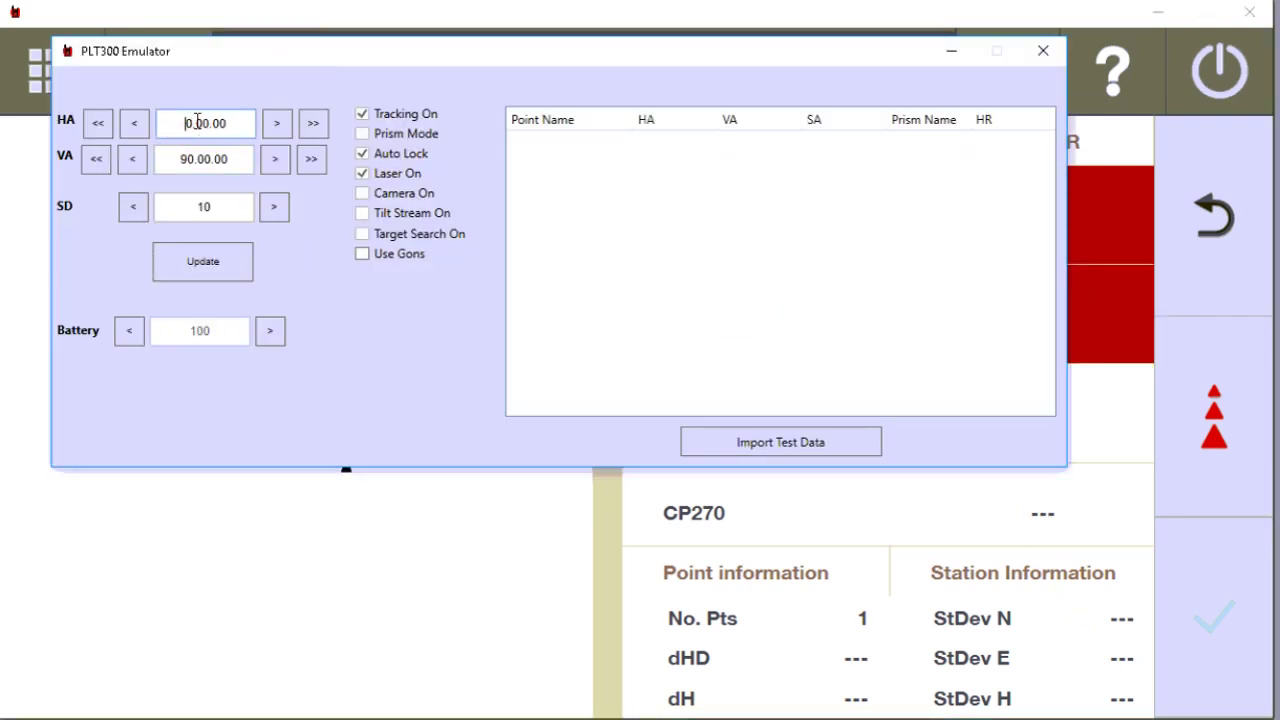
{"action": "type", "text": "9"}
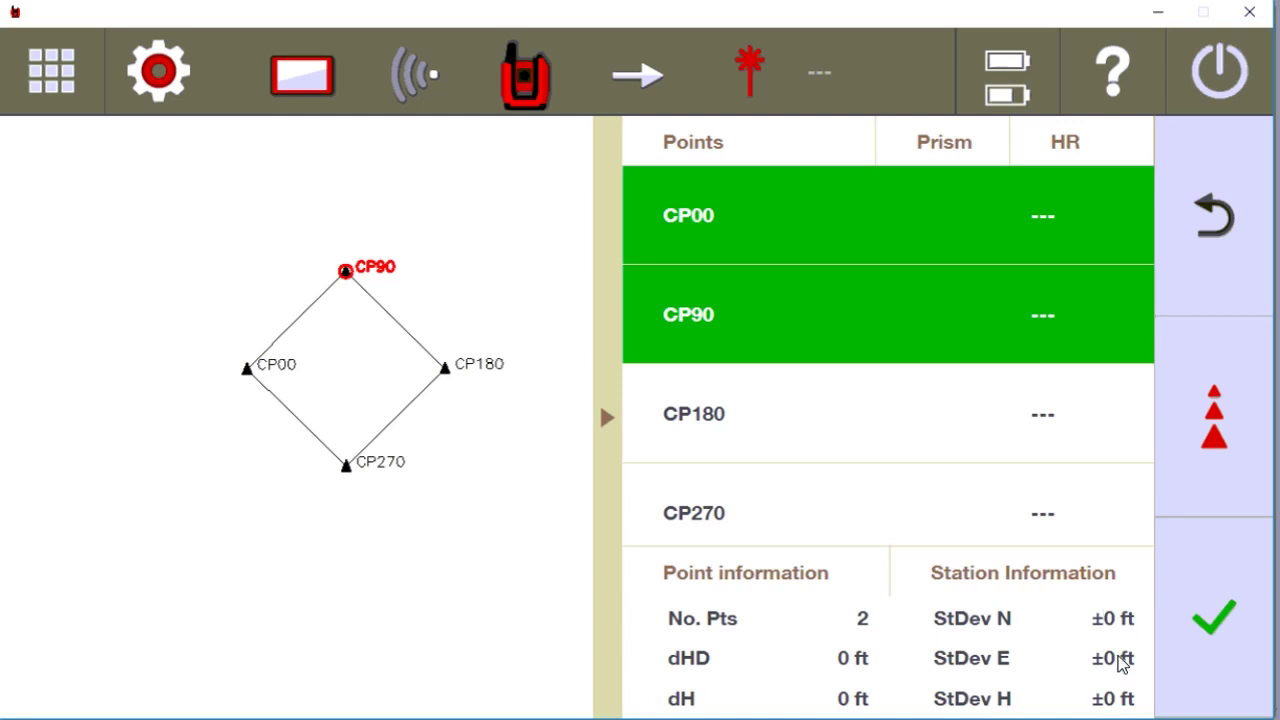
Update the PLT300 Emulator's horizontal angle to 180.00.00 and return to the stationing screen.
{"action": "key", "text": "alt+Tab"}
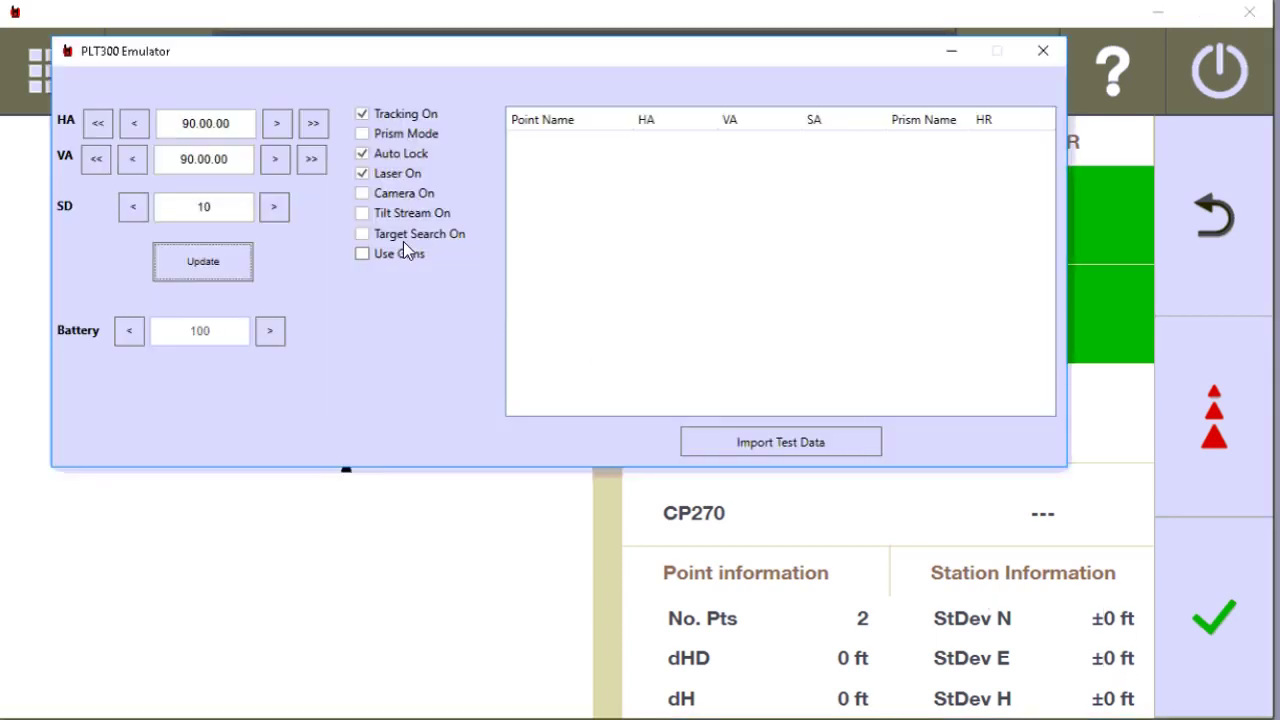
{"action": "left_click", "coordinate": [189, 127]}
{"action": "type", "text": "1"}
{"action": "key", "text": "Delete"}
{"action": "type", "text": "8"}
{"action": "left_click", "coordinate": [210, 264]}
{"action": "left_click", "coordinate": [913, 546]}
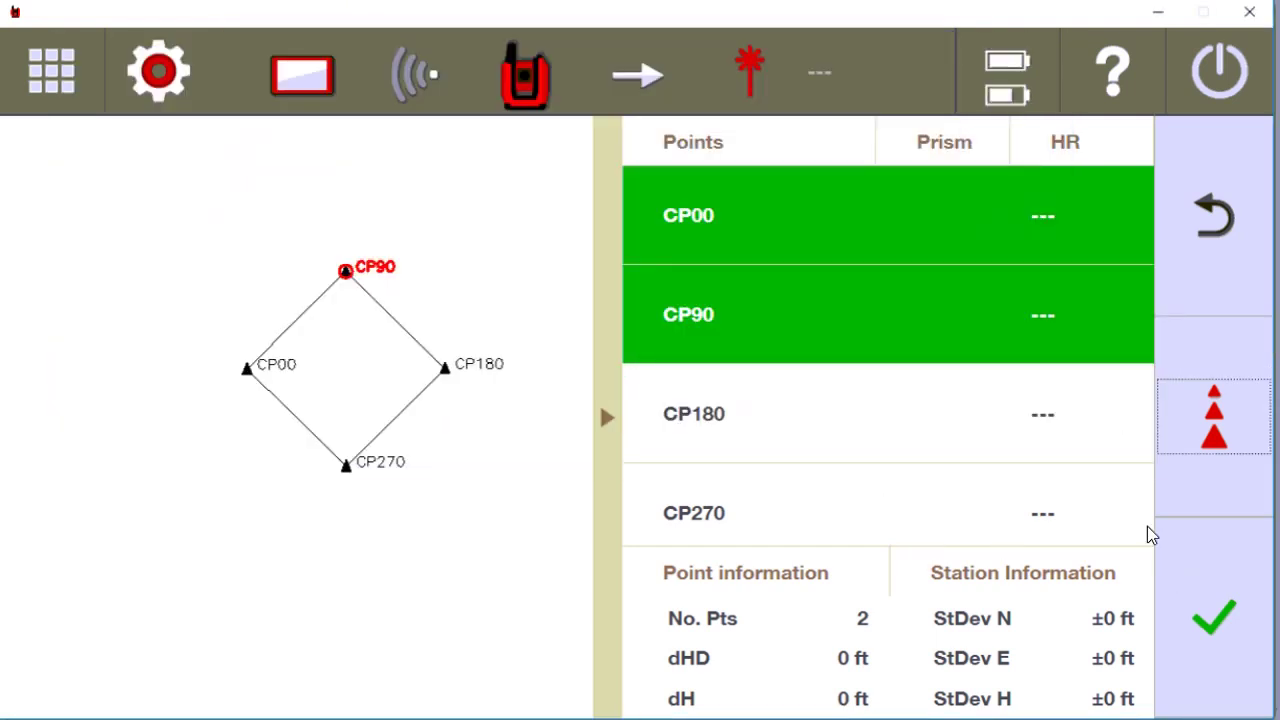
Select control point CP180 and measure it as the third stationing point.
{"action": "left_click", "coordinate": [1226, 420]}
{"action": "left_click", "coordinate": [791, 432]}
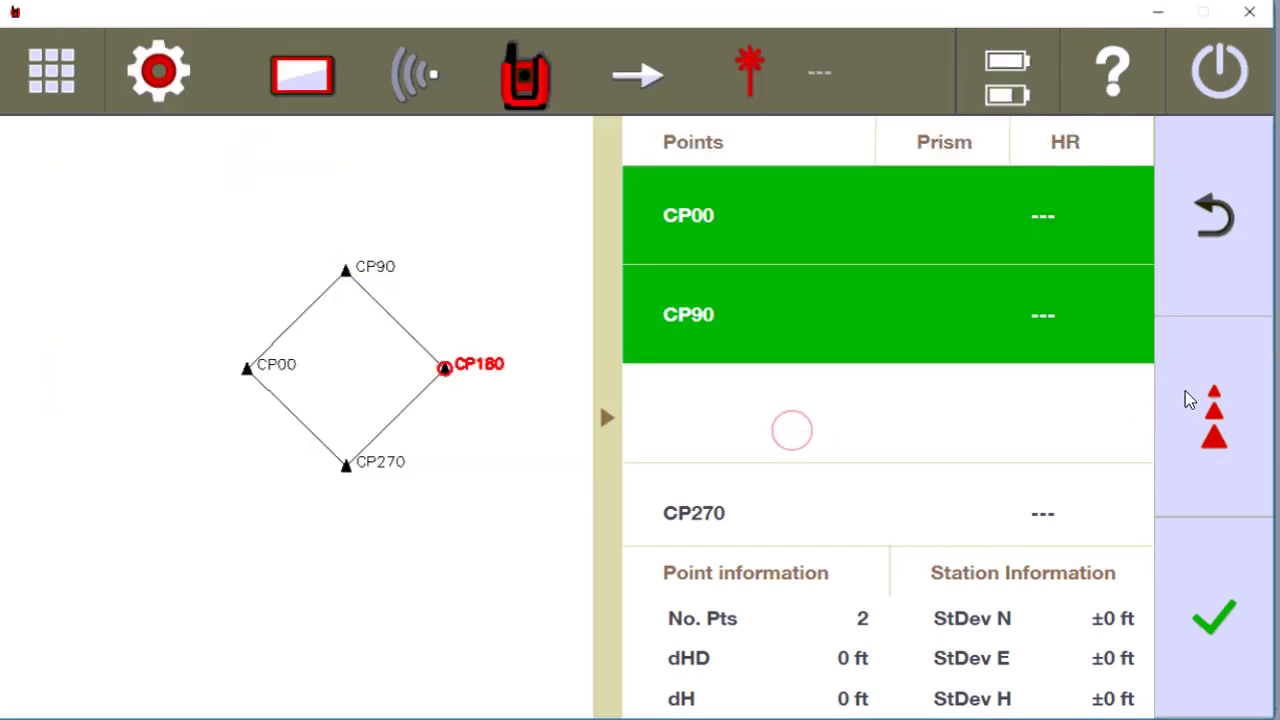
{"action": "left_click", "coordinate": [1215, 425]}
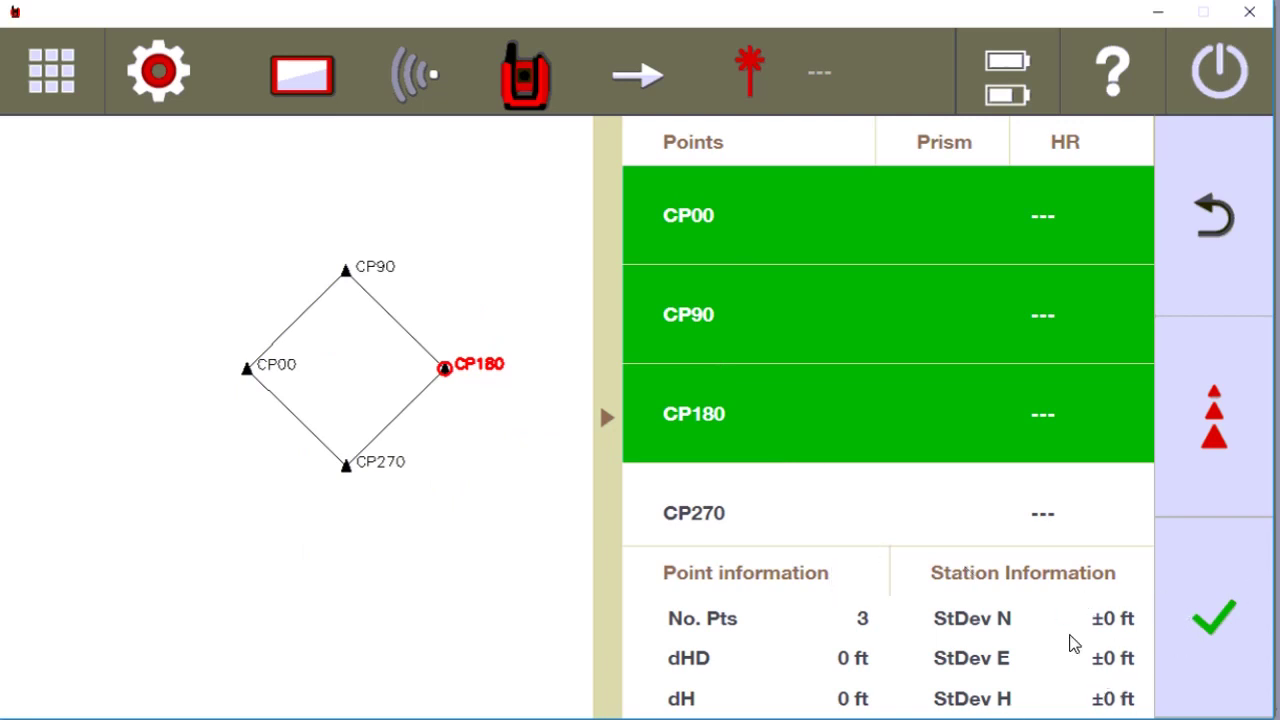
Accept the three control point measurements and open the manual height option for the station.
{"action": "left_click", "coordinate": [1213, 626]}
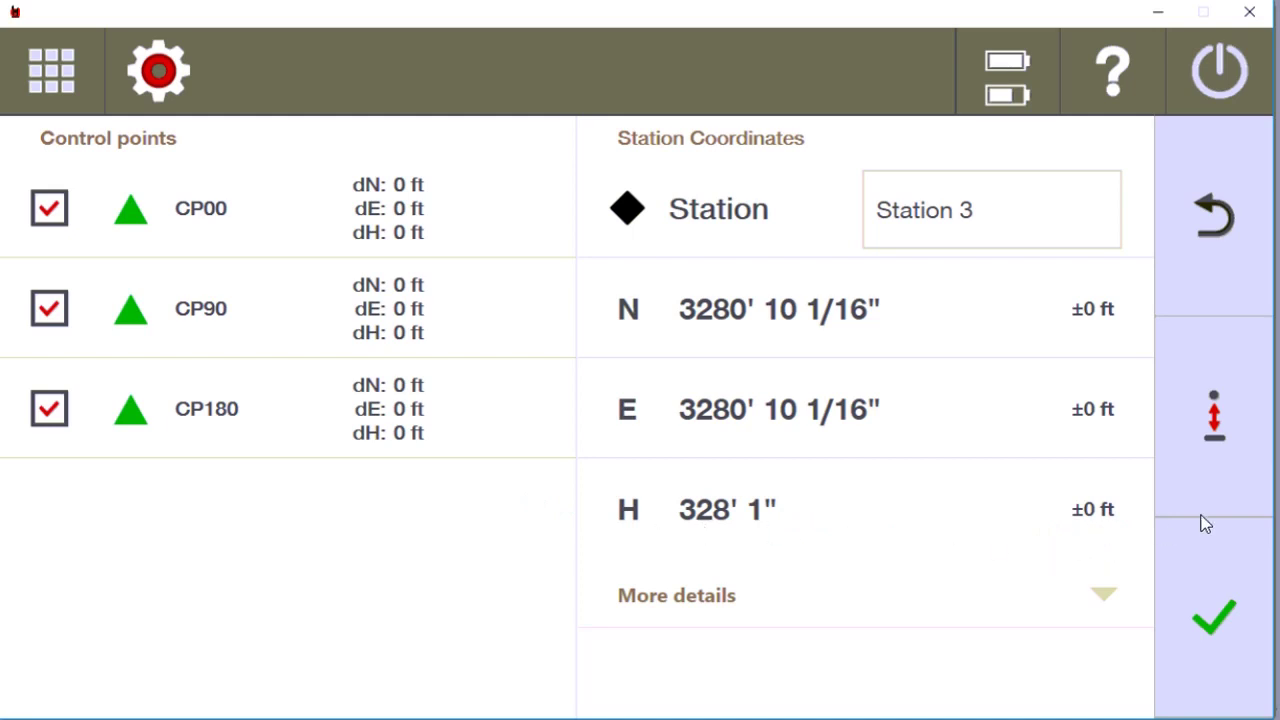
{"action": "left_click", "coordinate": [1217, 420]}
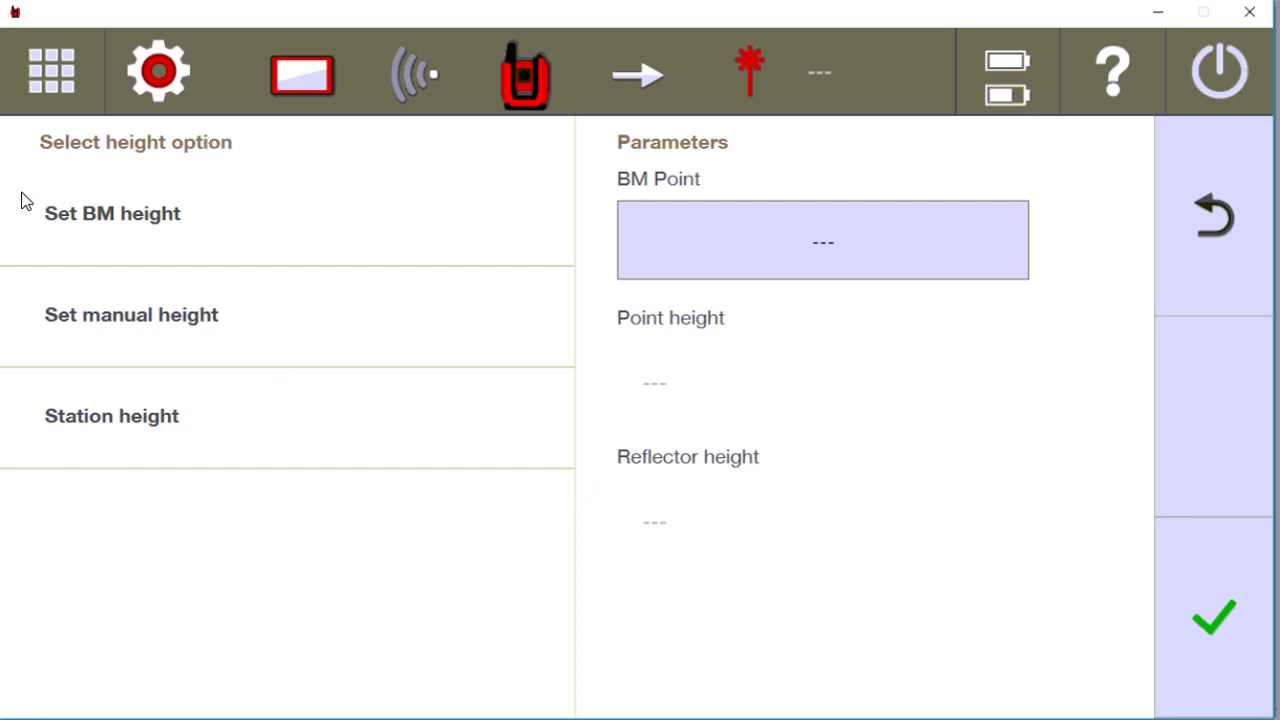
{"action": "left_click", "coordinate": [654, 251]}
{"action": "left_click", "coordinate": [197, 318]}
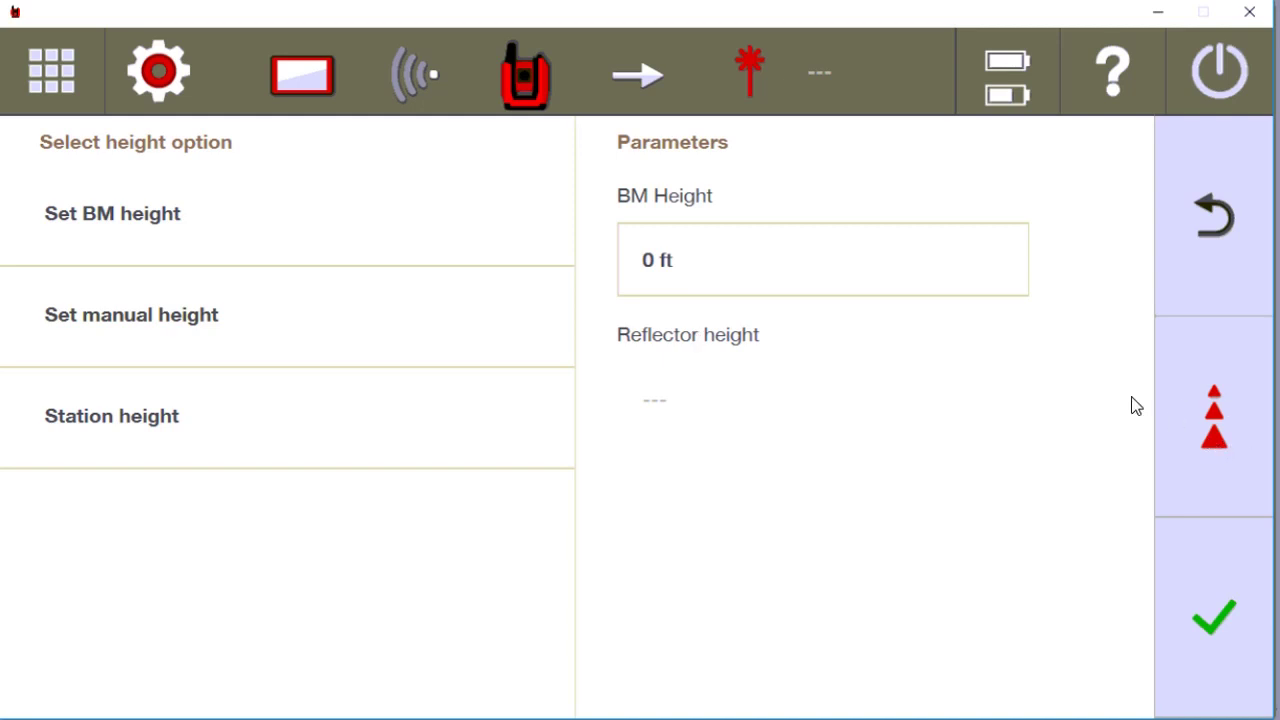
Switch the measurement target from laser to prism lock mode and reopen the manual height option.
{"action": "left_click", "coordinate": [645, 80]}
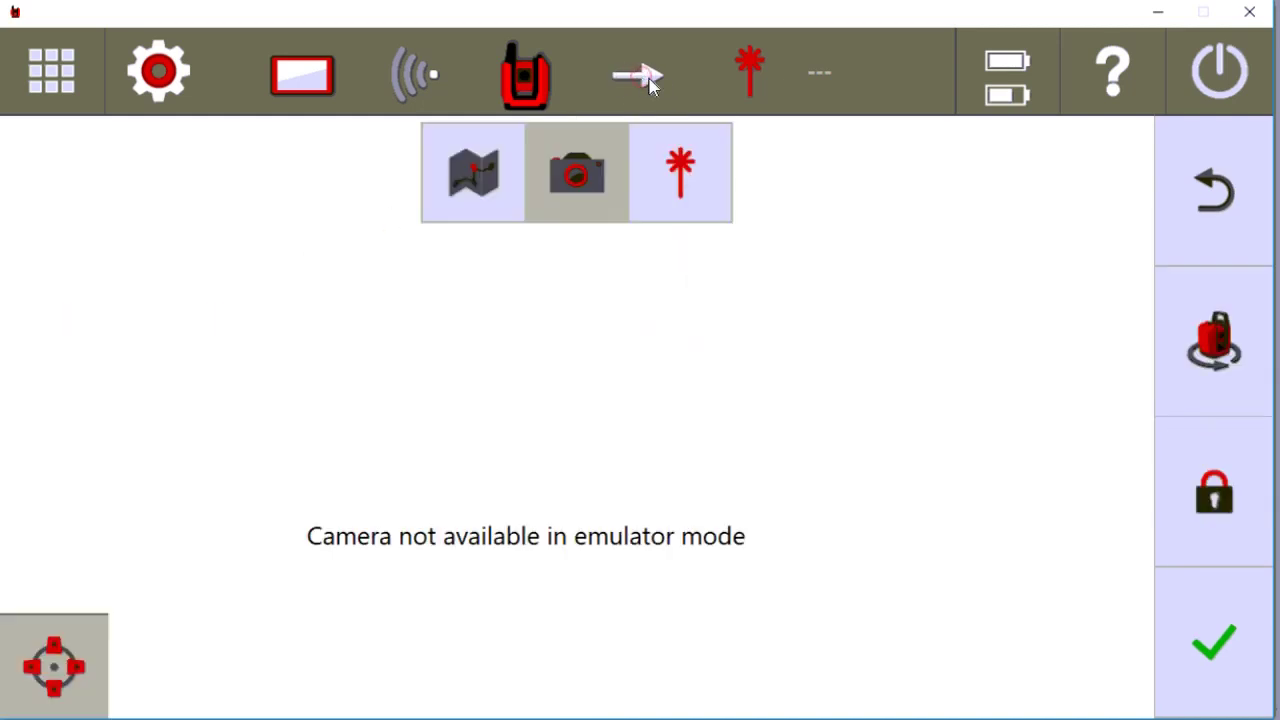
{"action": "left_click", "coordinate": [677, 155]}
{"action": "left_click", "coordinate": [420, 236]}
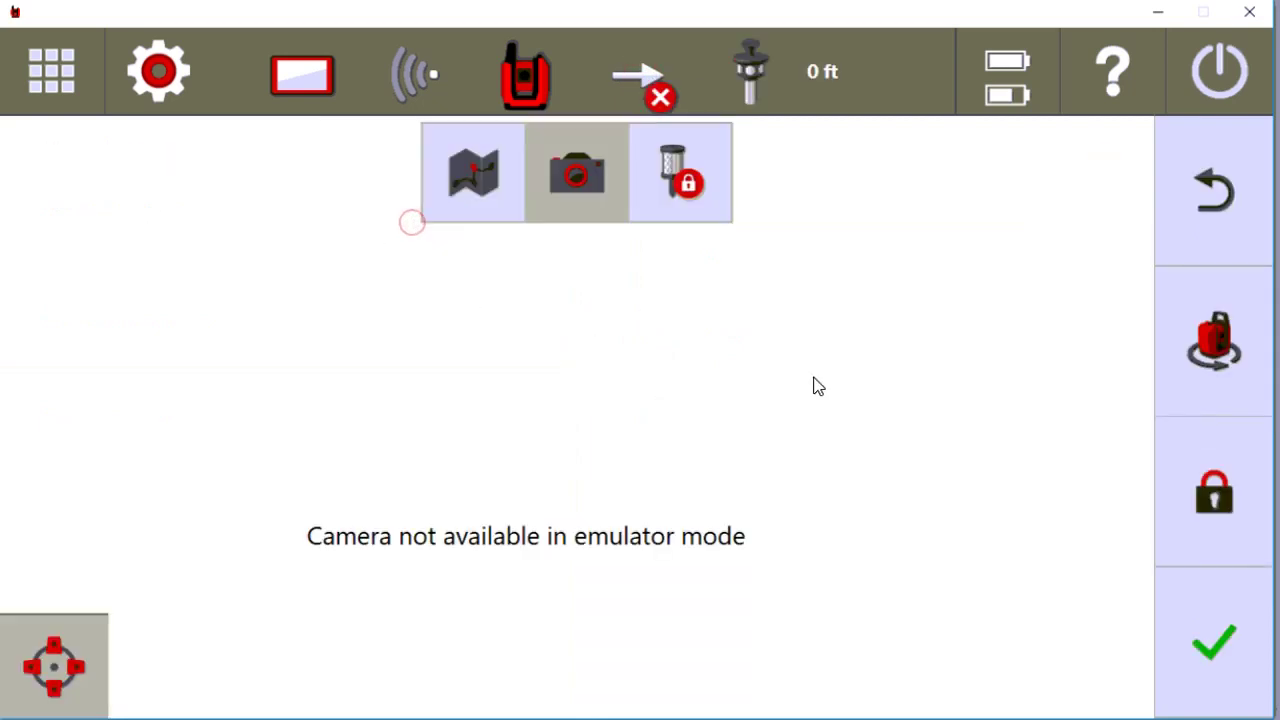
{"action": "left_click", "coordinate": [1205, 656]}
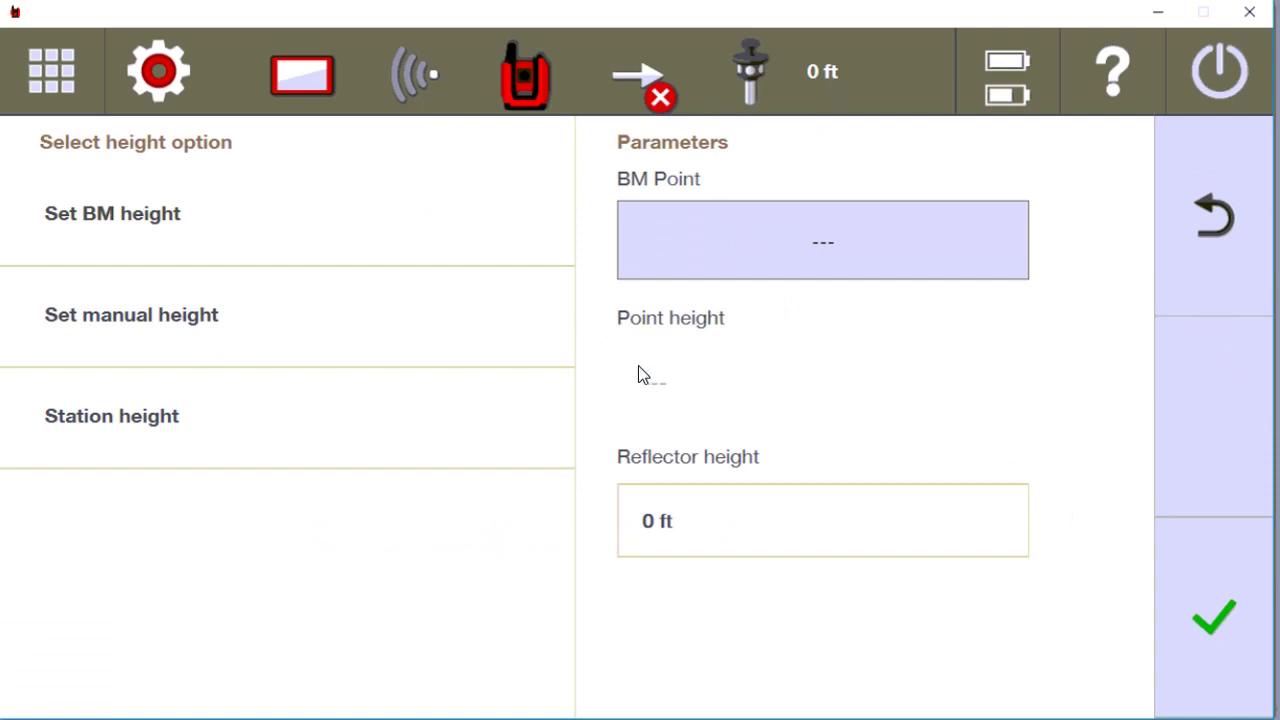
{"action": "left_click", "coordinate": [343, 317]}
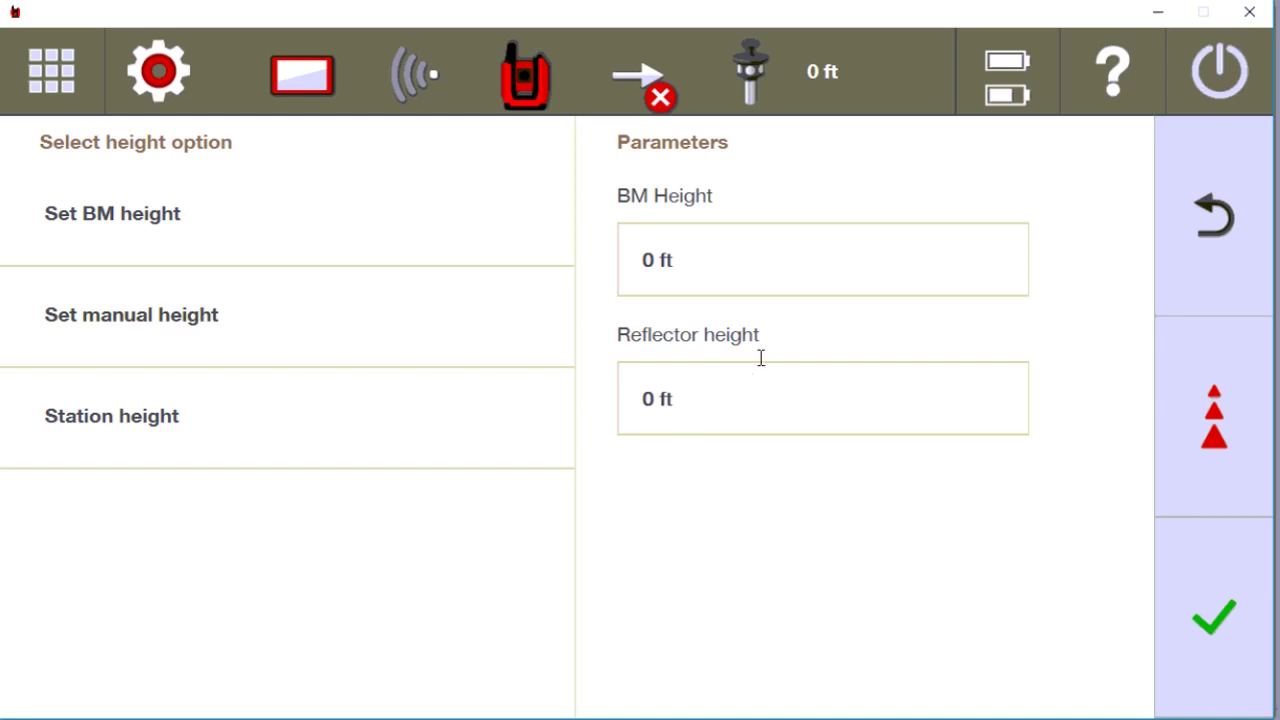
Set the prism's reflector height to 5 ft.
{"action": "left_click", "coordinate": [826, 70]}
{"action": "type", "text": "5' 0 0/16\""}
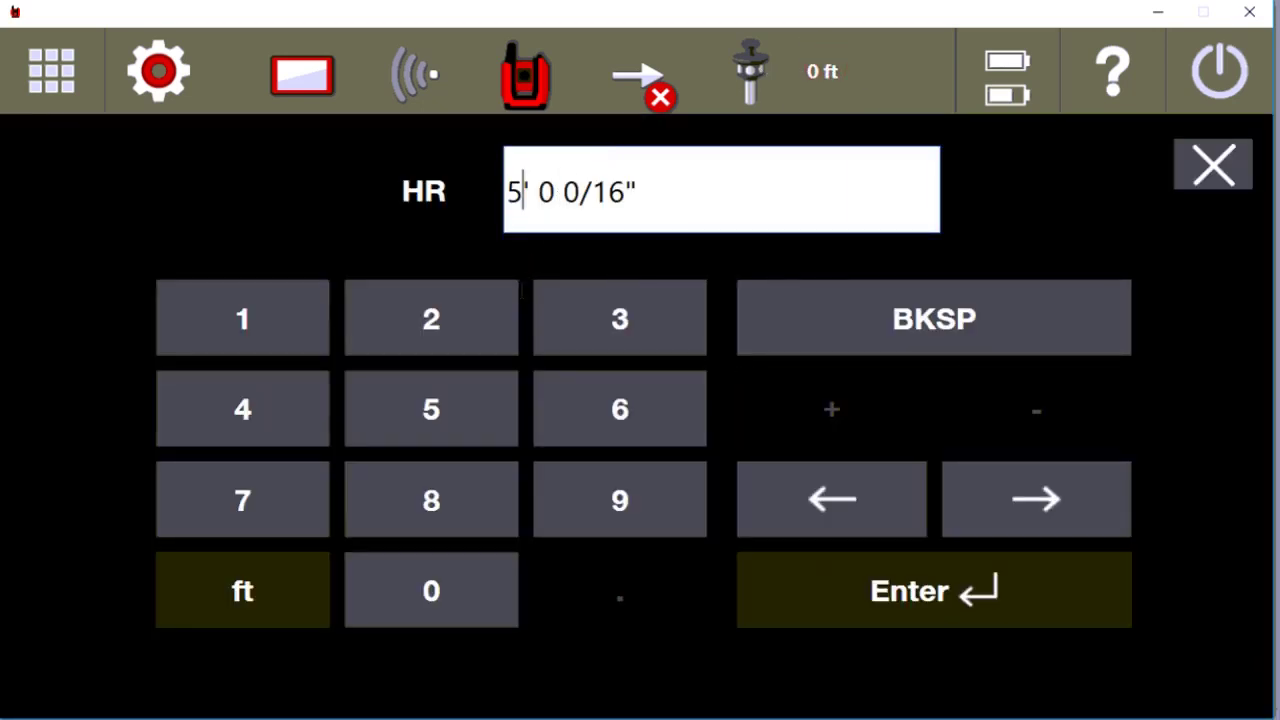
{"action": "left_click", "coordinate": [1044, 596]}
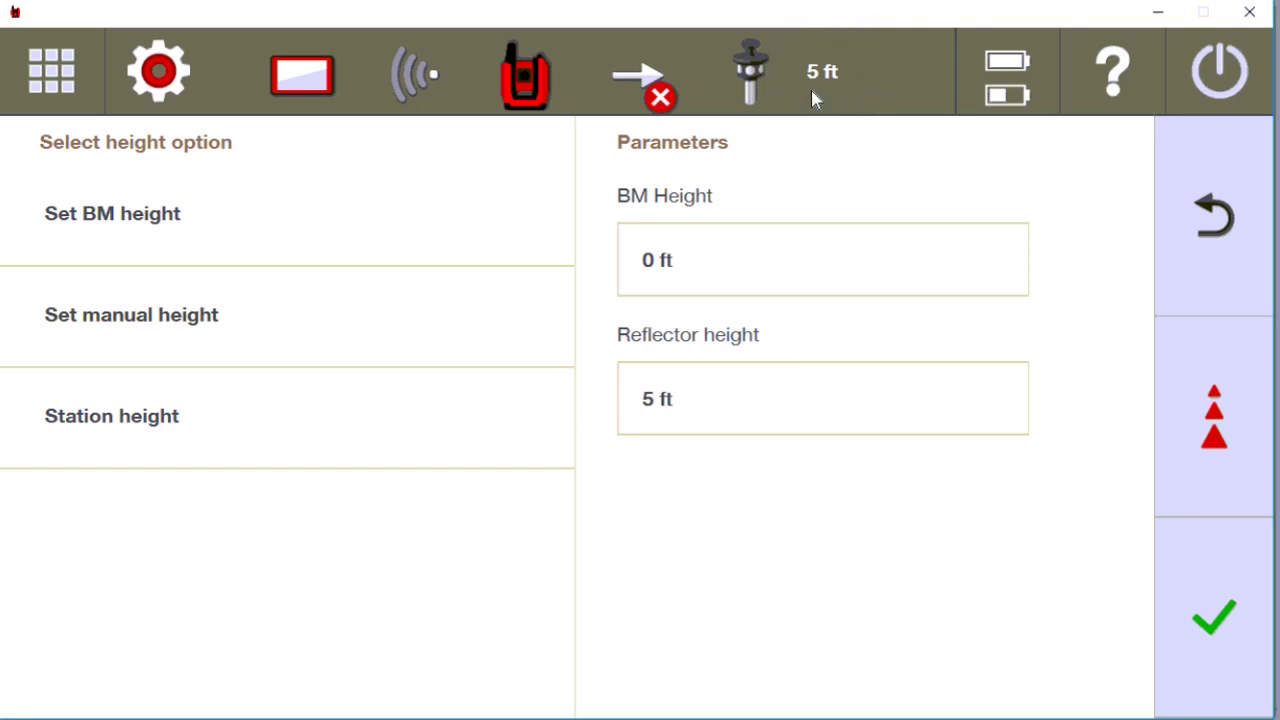
Switch the measurement target back to laser and return to the station coordinates without applying a height option.
{"action": "left_click", "coordinate": [658, 86]}
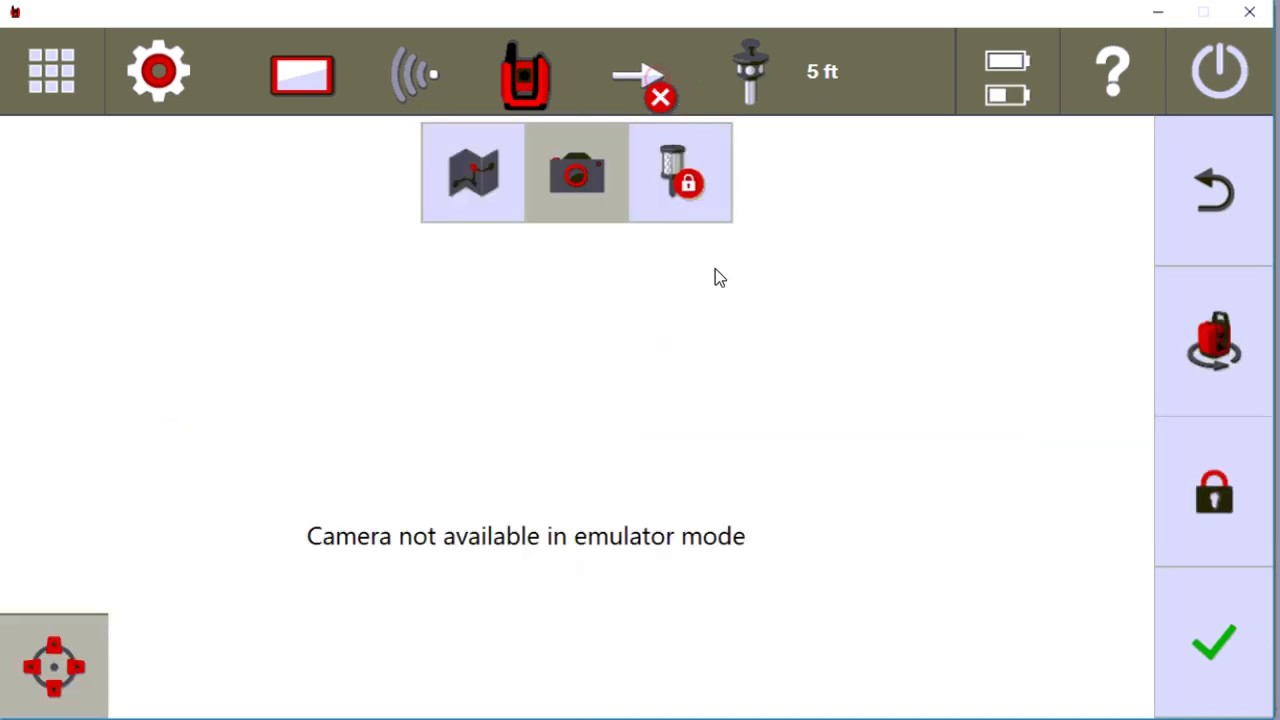
{"action": "left_click", "coordinate": [694, 168]}
{"action": "left_click", "coordinate": [142, 262]}
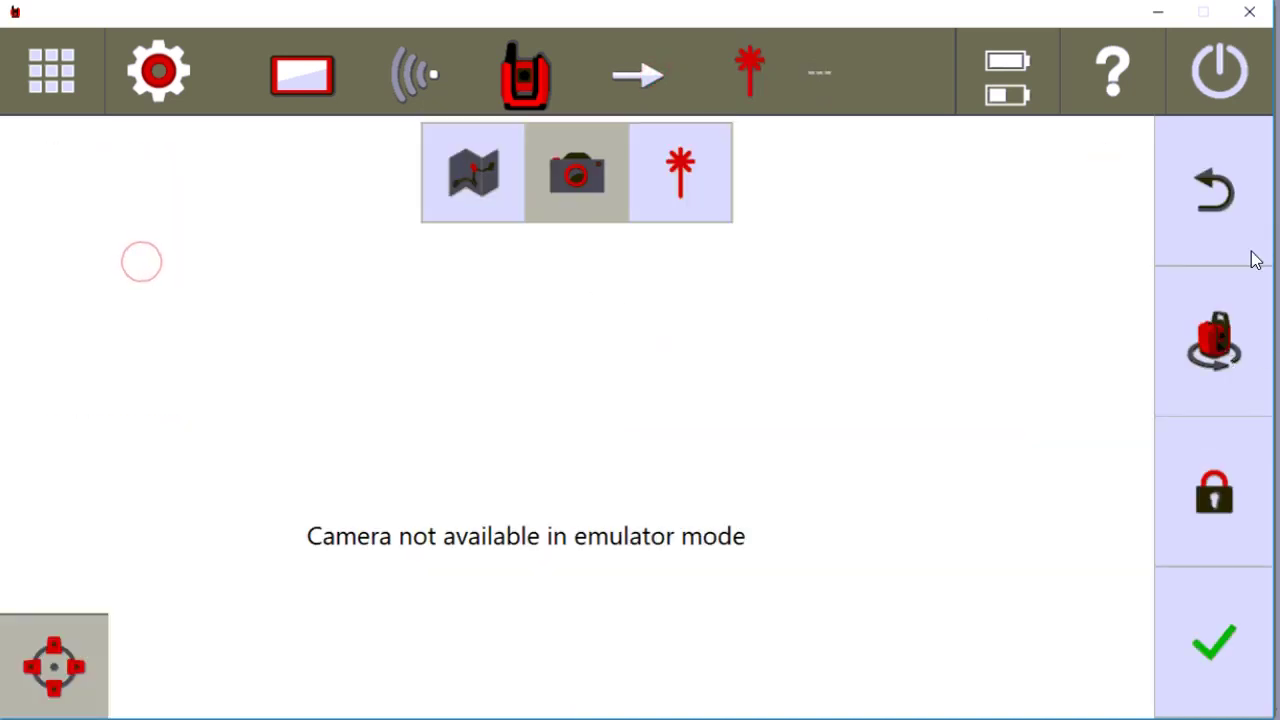
{"action": "left_click", "coordinate": [1210, 640]}
{"action": "left_click", "coordinate": [1236, 212]}
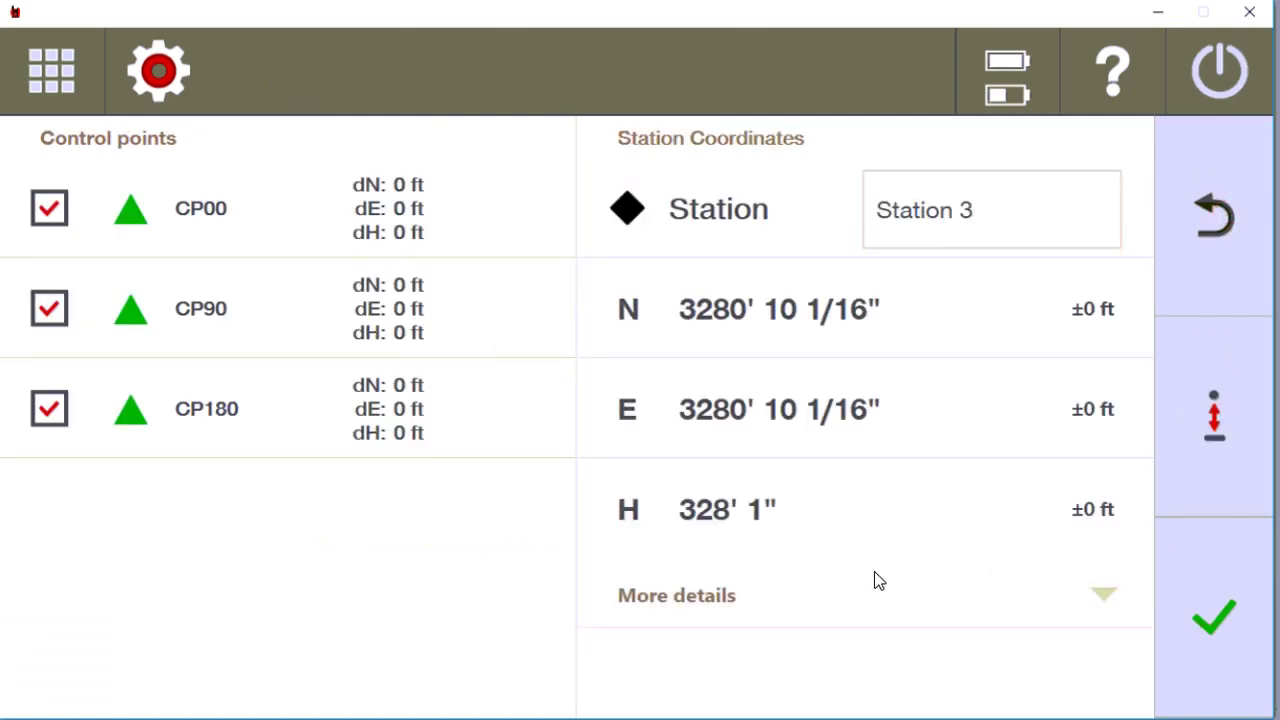
Confirm Station 3 and view its position among the control points in the Draw map.
{"action": "left_click", "coordinate": [1224, 636]}
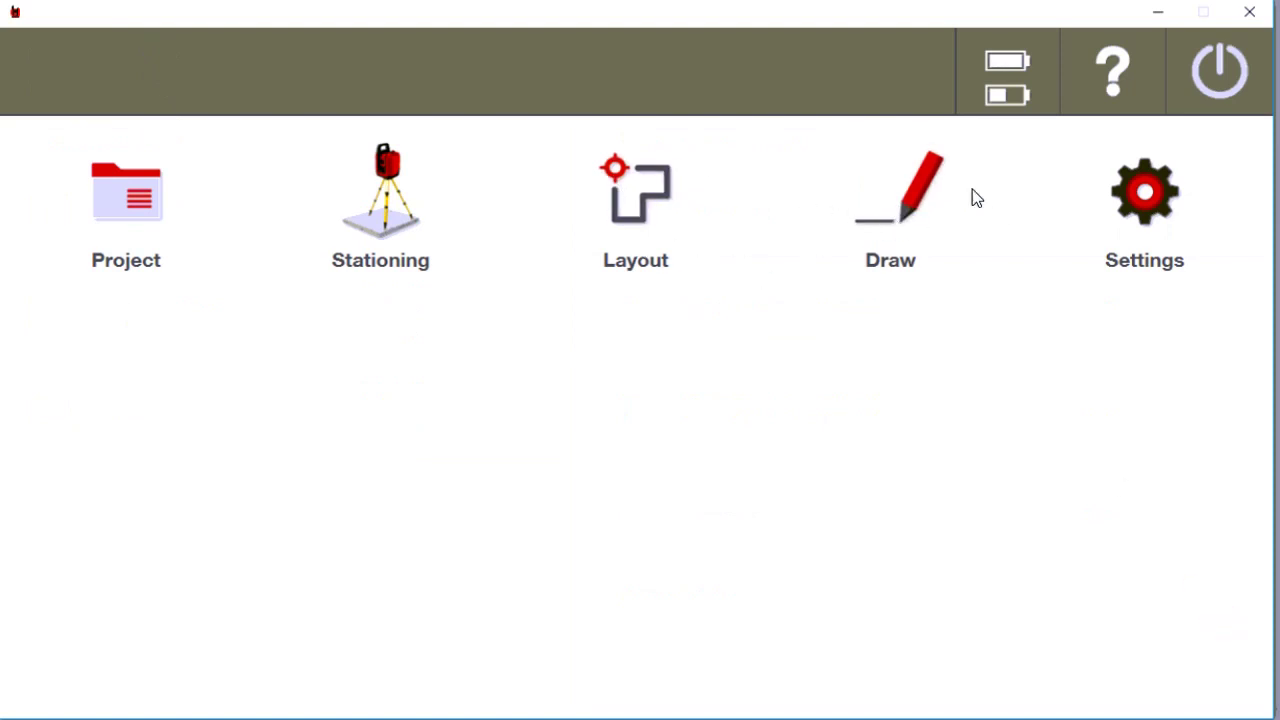
{"action": "left_click", "coordinate": [914, 209]}
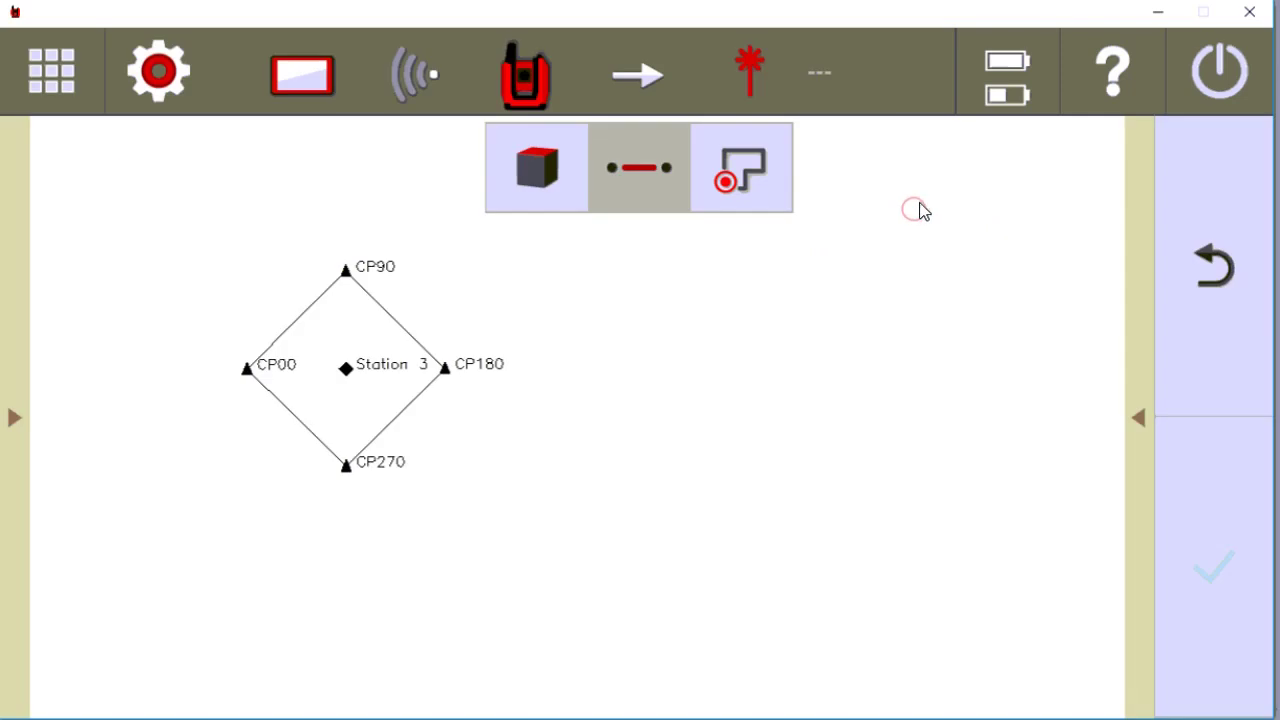
{"action": "left_click", "coordinate": [730, 180]}
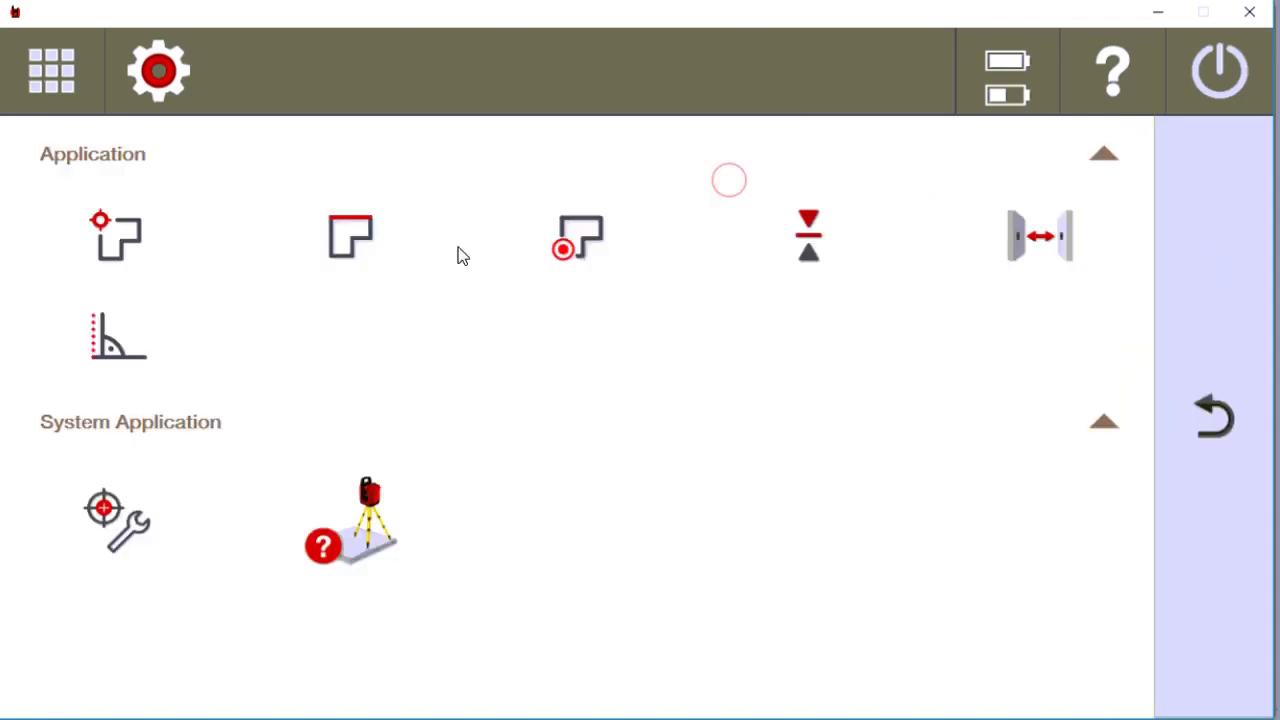
{"action": "left_click", "coordinate": [1213, 418]}
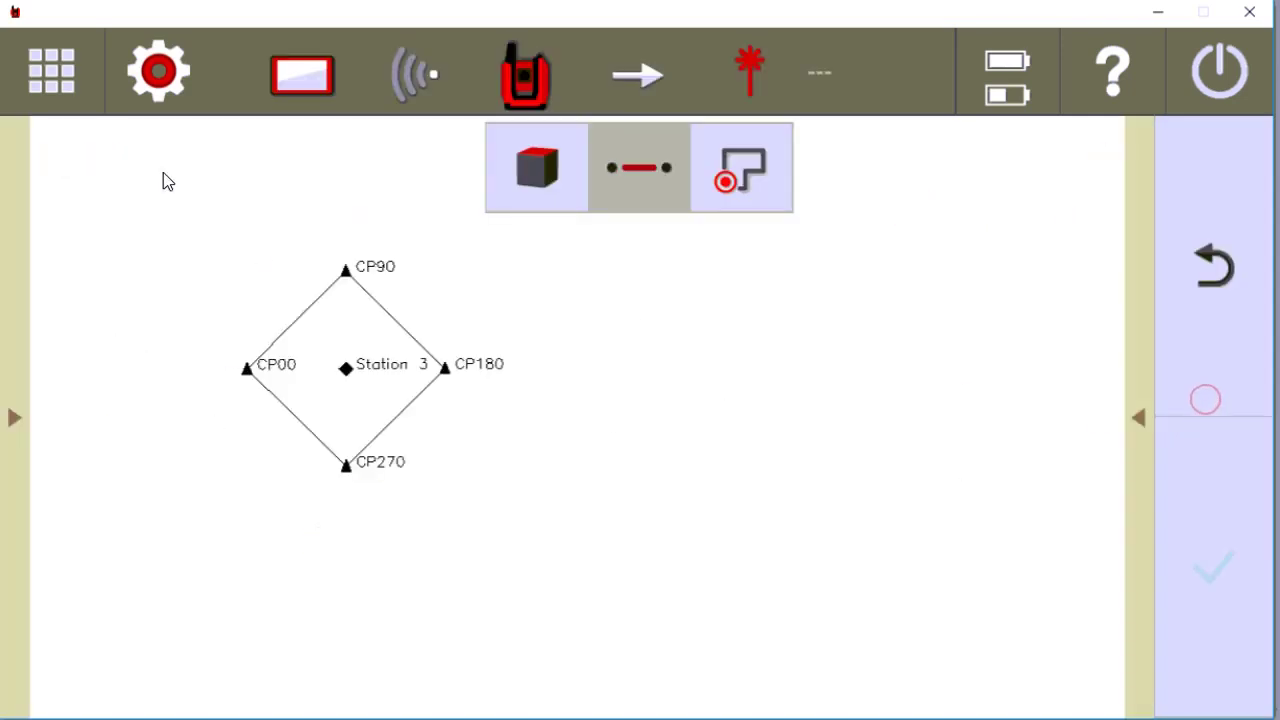
Open the S coordinate stationing method, examine its control point map, and return to the stationing methods.
{"action": "left_click", "coordinate": [76, 74]}
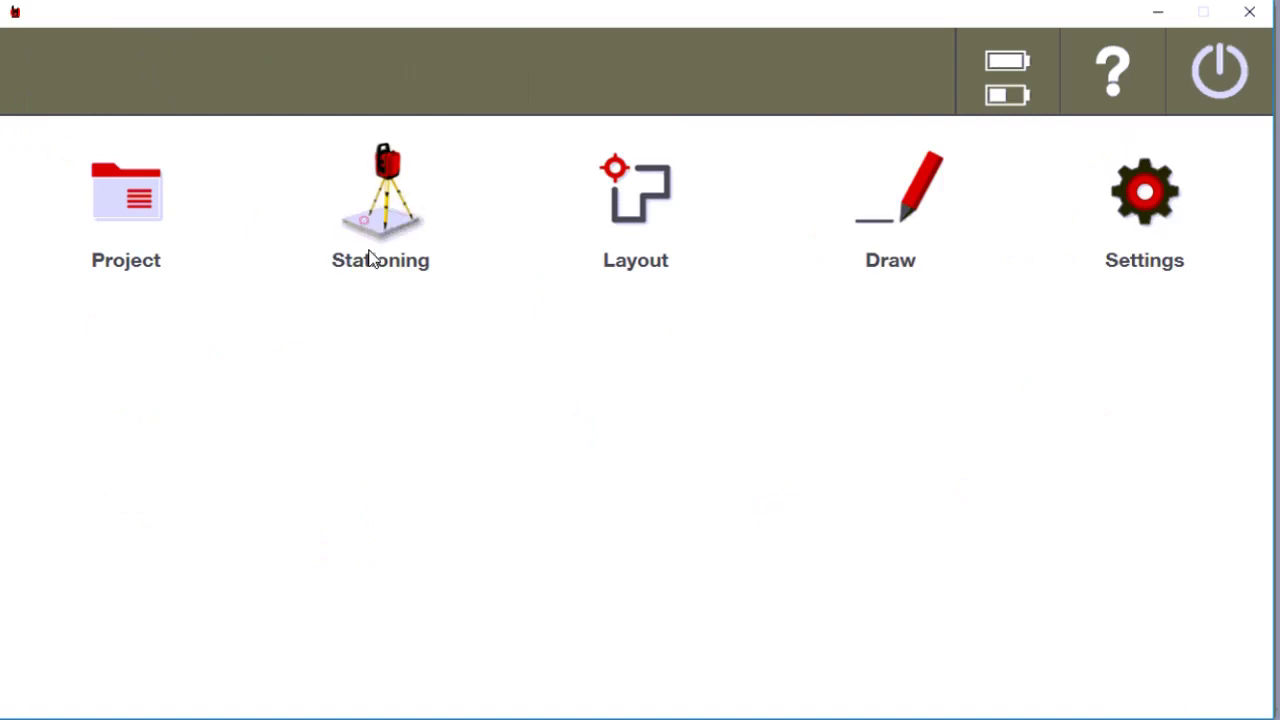
{"action": "left_click", "coordinate": [366, 222]}
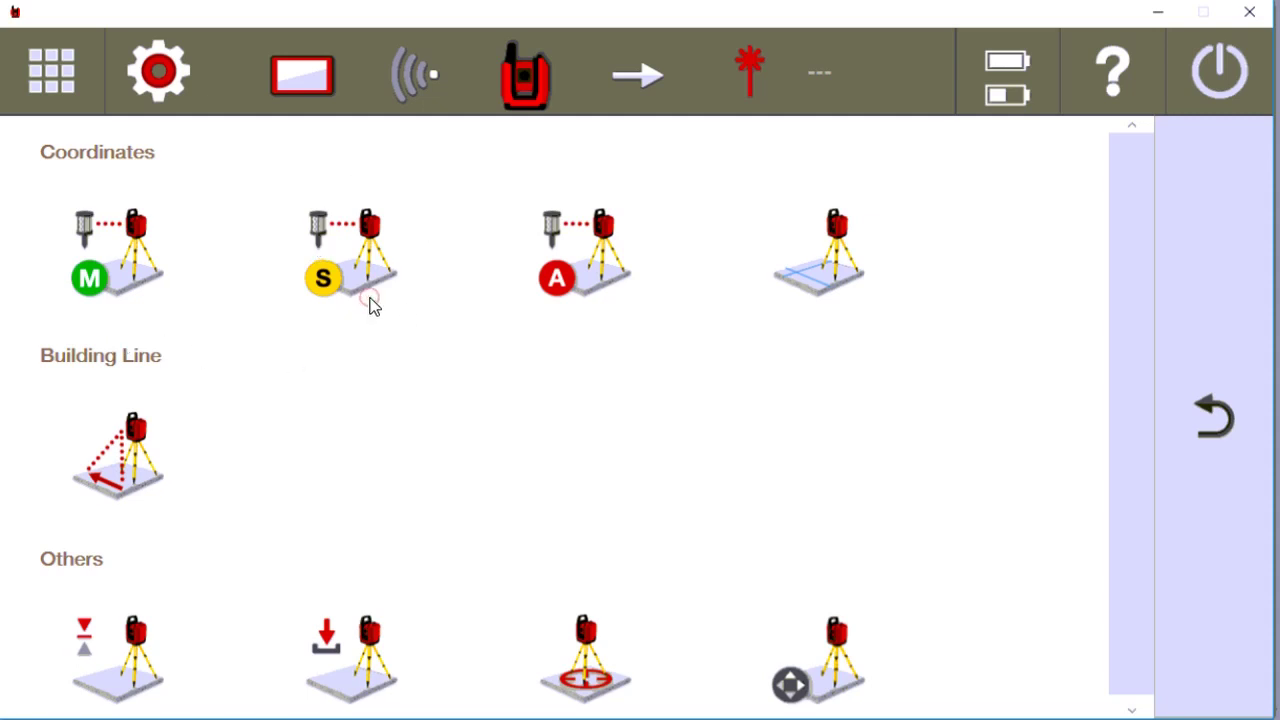
{"action": "left_click", "coordinate": [368, 294]}
{"action": "left_click", "coordinate": [352, 268]}
{"action": "left_click", "coordinate": [486, 386]}
{"action": "left_click", "coordinate": [394, 256]}
{"action": "left_click", "coordinate": [463, 340]}
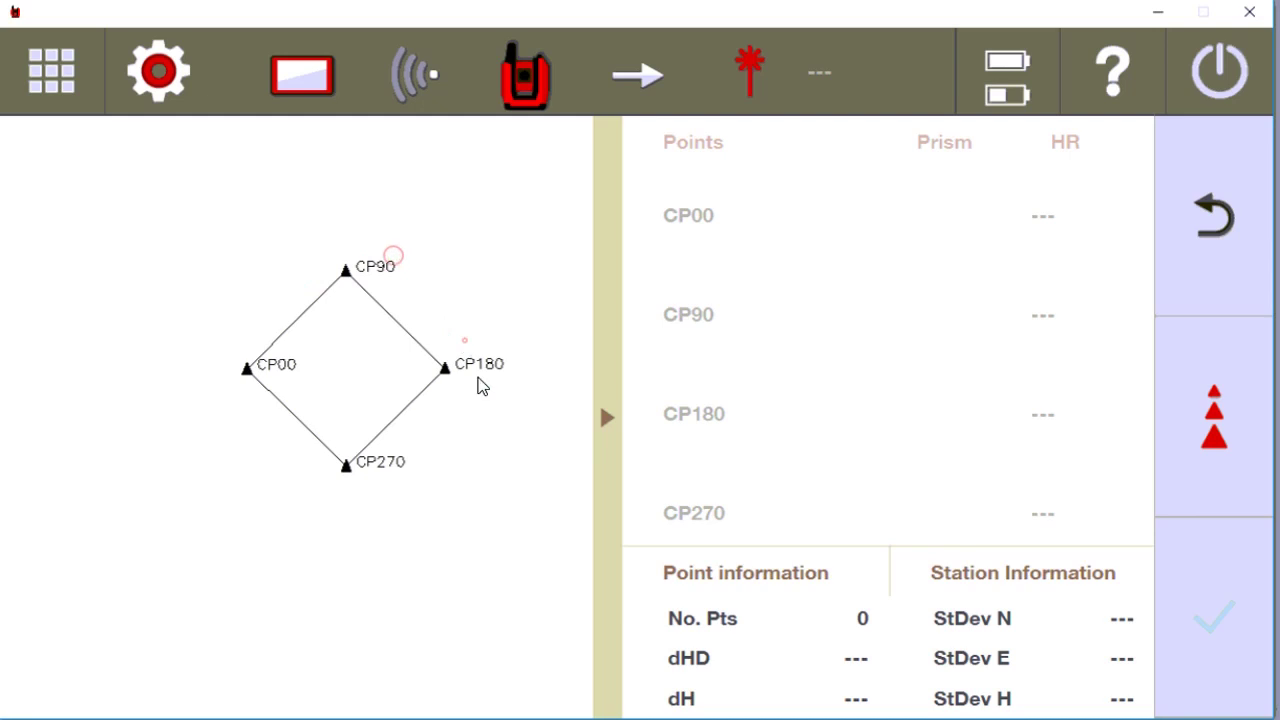
{"action": "left_click", "coordinate": [358, 421]}
{"action": "left_click", "coordinate": [282, 341]}
{"action": "left_click", "coordinate": [1212, 212]}
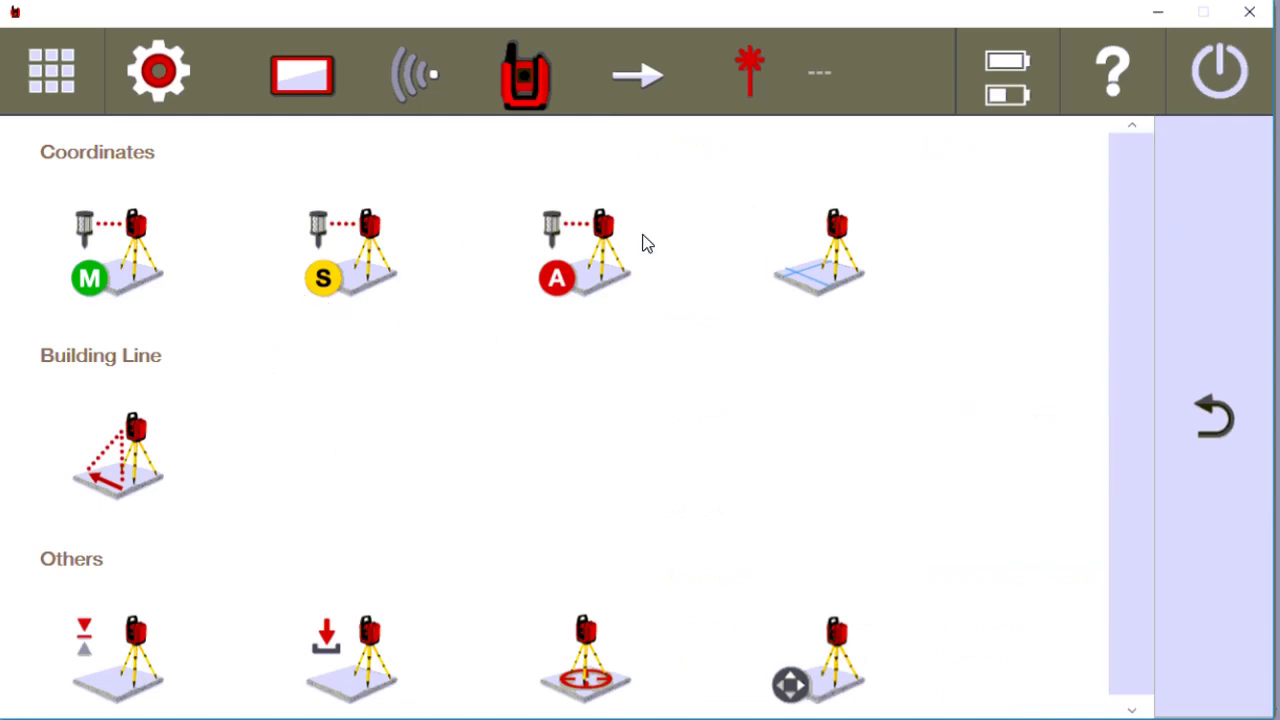
Switch the measurement target from laser to prism lock mode and select the POA 26 target.
{"action": "left_click", "coordinate": [638, 78]}
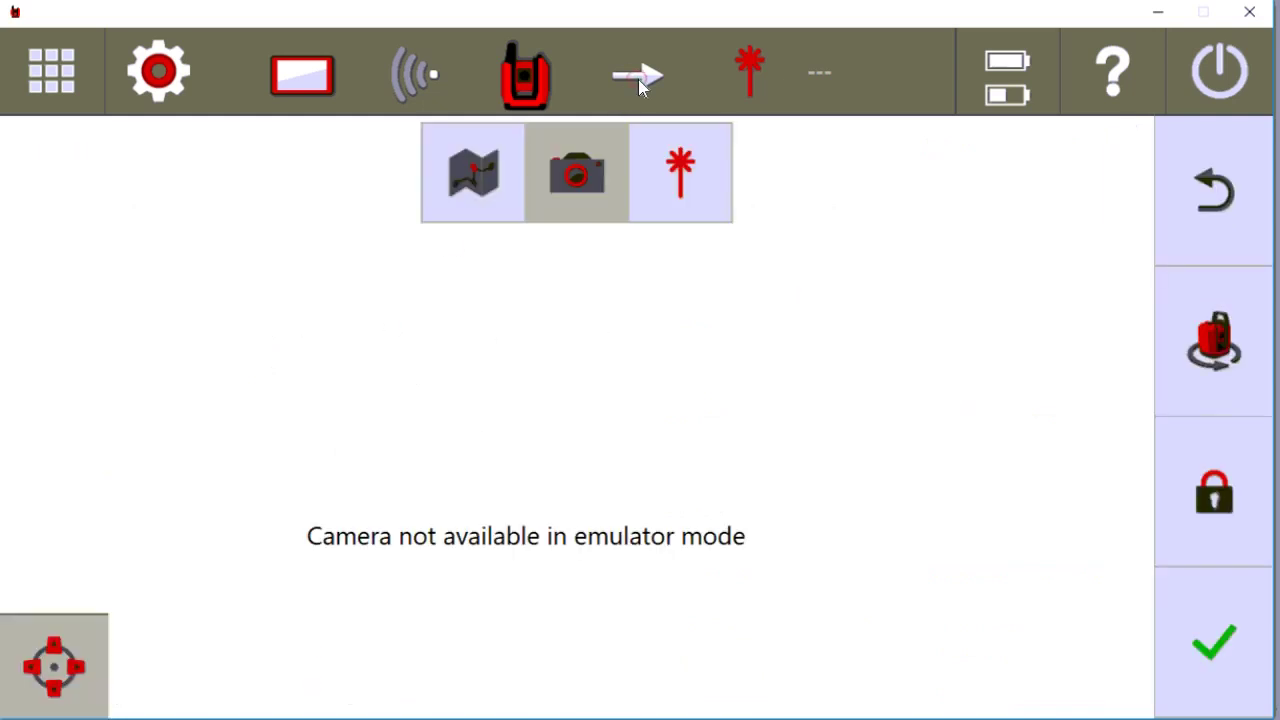
{"action": "left_click", "coordinate": [680, 150]}
{"action": "left_click", "coordinate": [428, 243]}
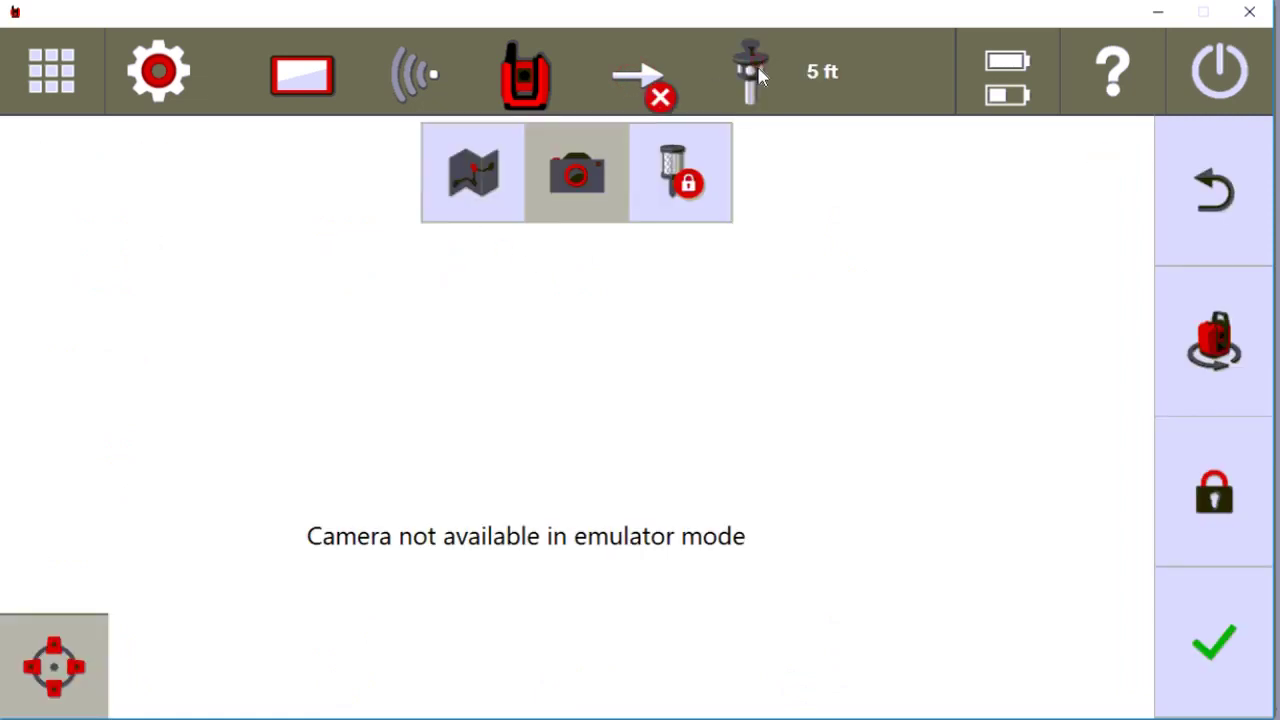
{"action": "left_click", "coordinate": [754, 82]}
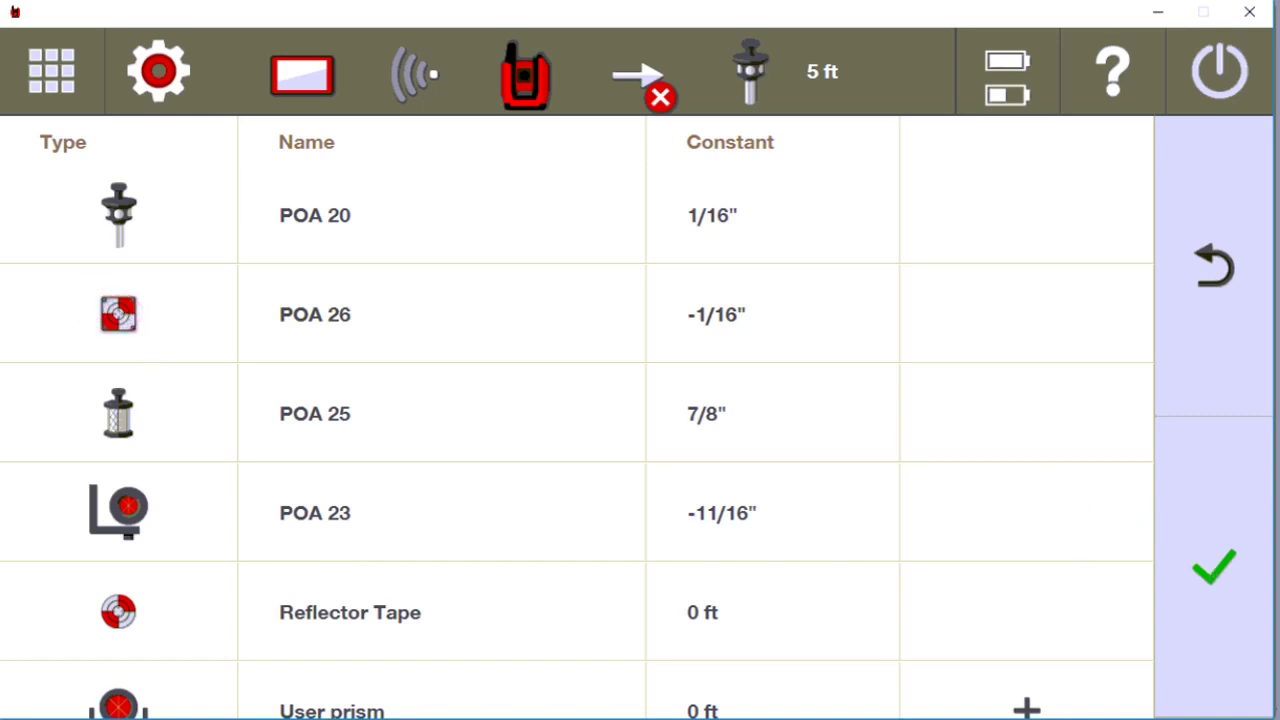
{"action": "left_click", "coordinate": [1237, 563]}
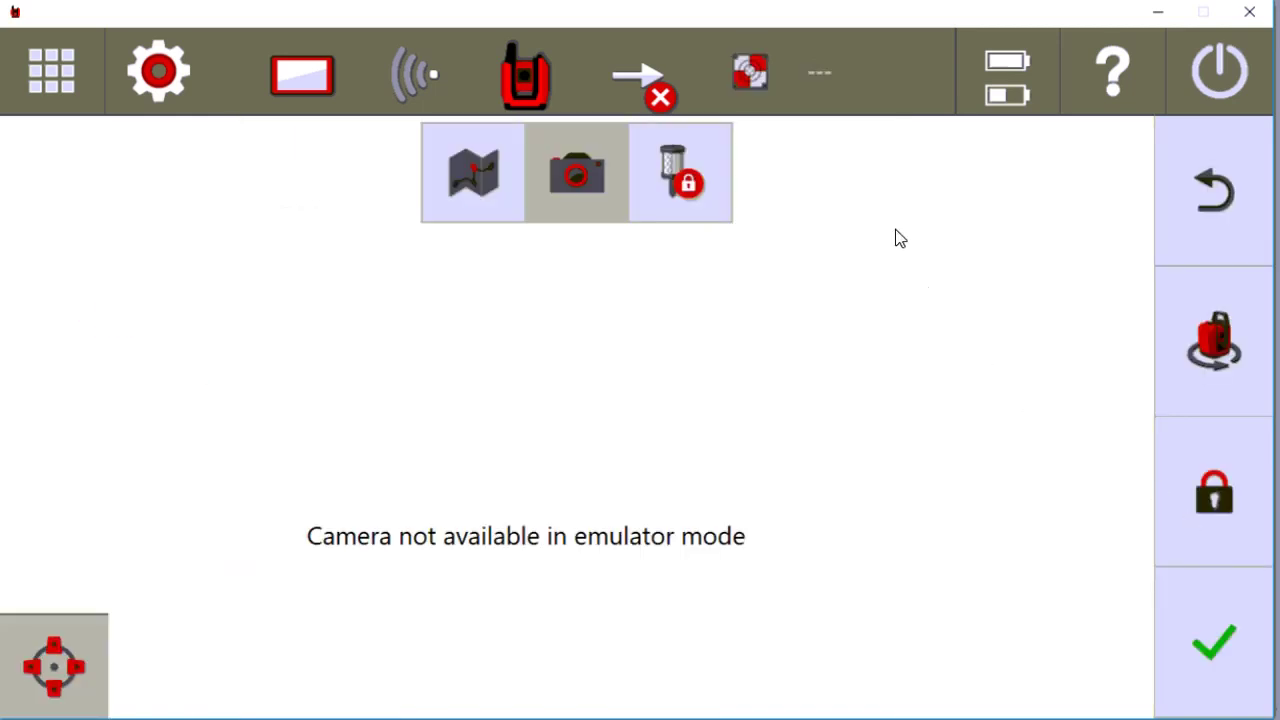
{"action": "left_click", "coordinate": [1245, 212]}
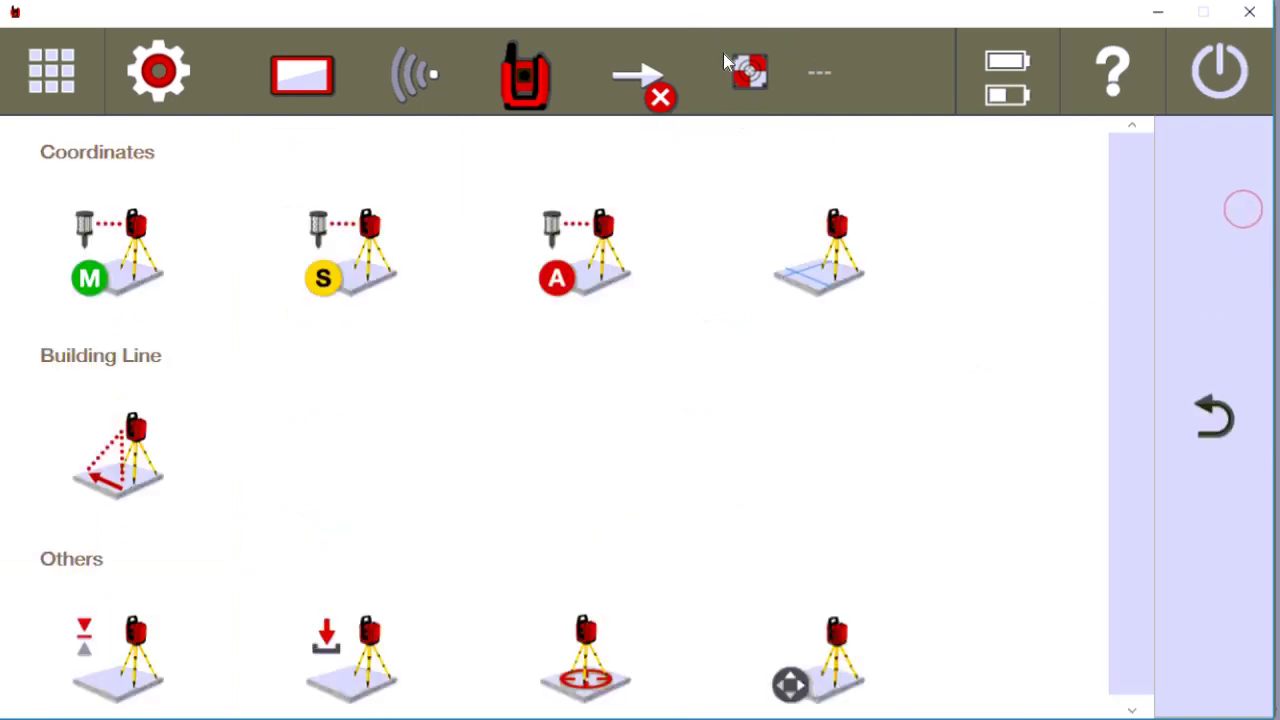